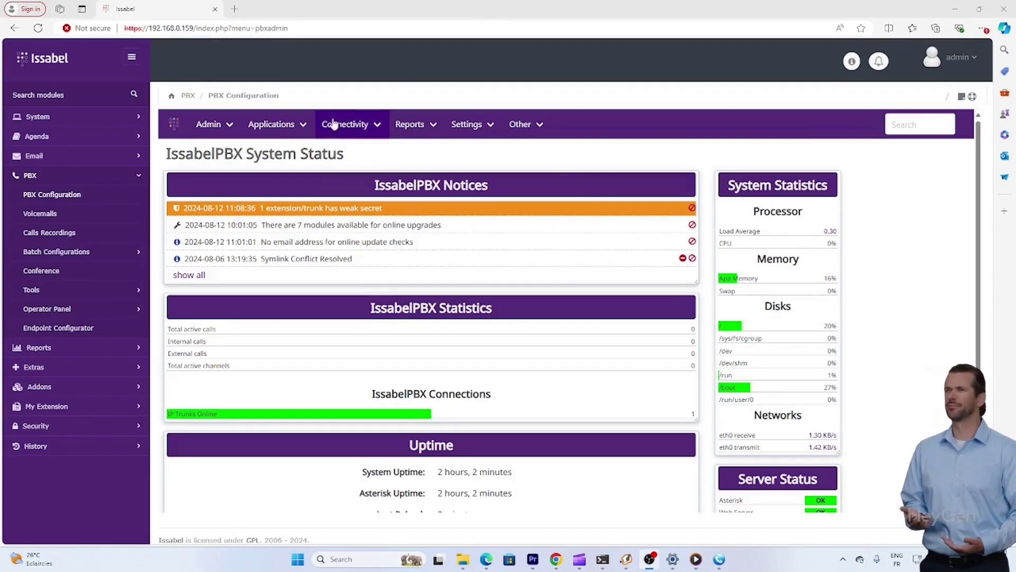
Go to Connectivity > Trunks to reach the trunk list and add-trunk options
mouse_move(355, 139)
click(359, 214)
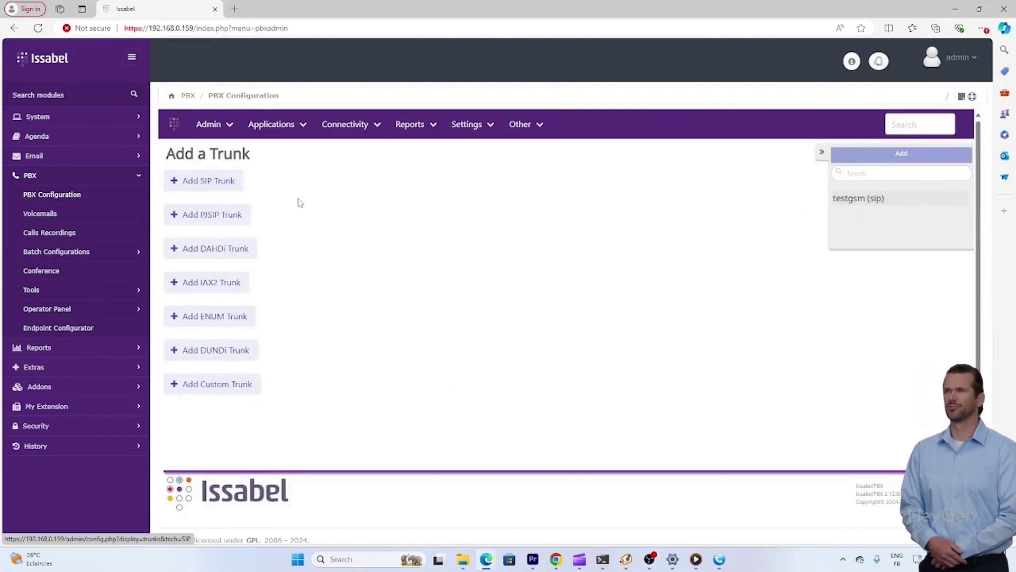
Start a new SIP trunk and autofill it with the saved testgsm entry
click(222, 189)
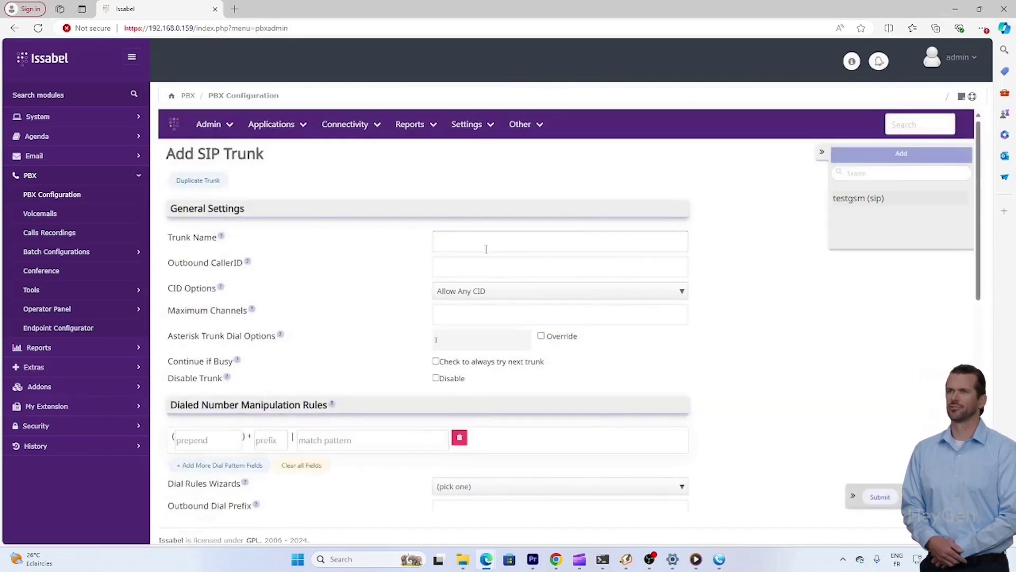
click(517, 246)
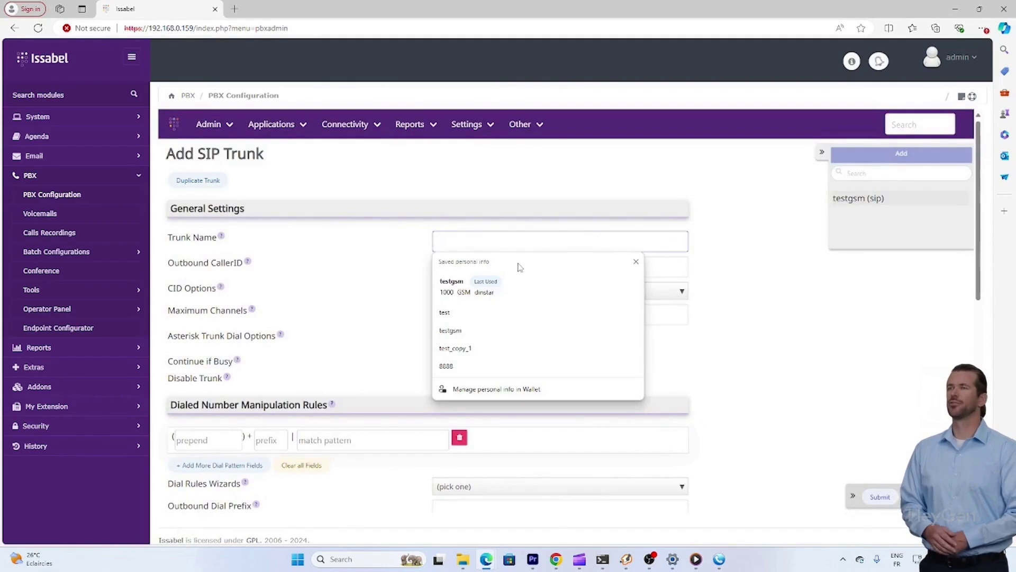
click(511, 288)
scroll(608, 292, down, 6)
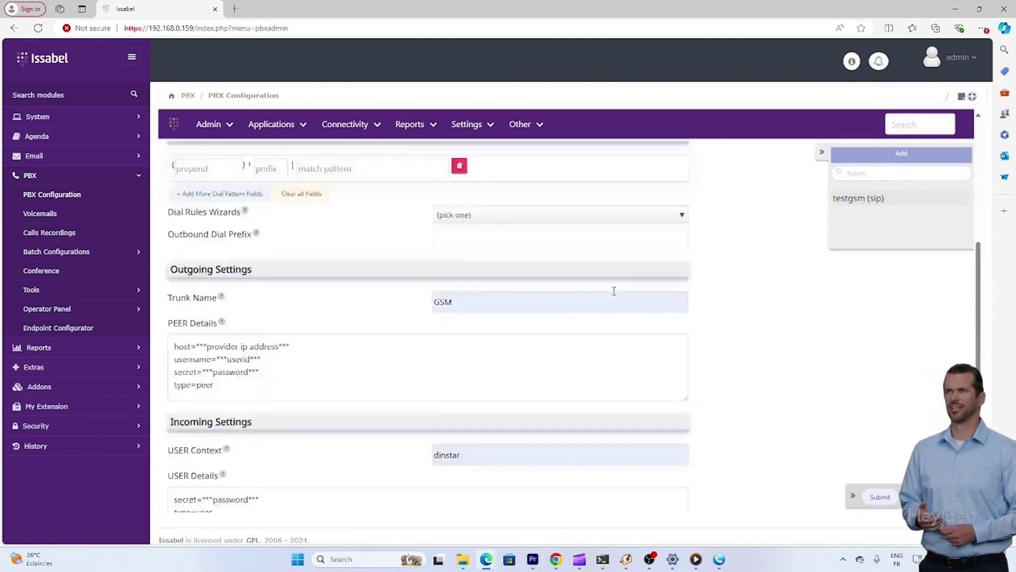
scroll(613, 291, up, 10)
scroll(510, 261, down, 8)
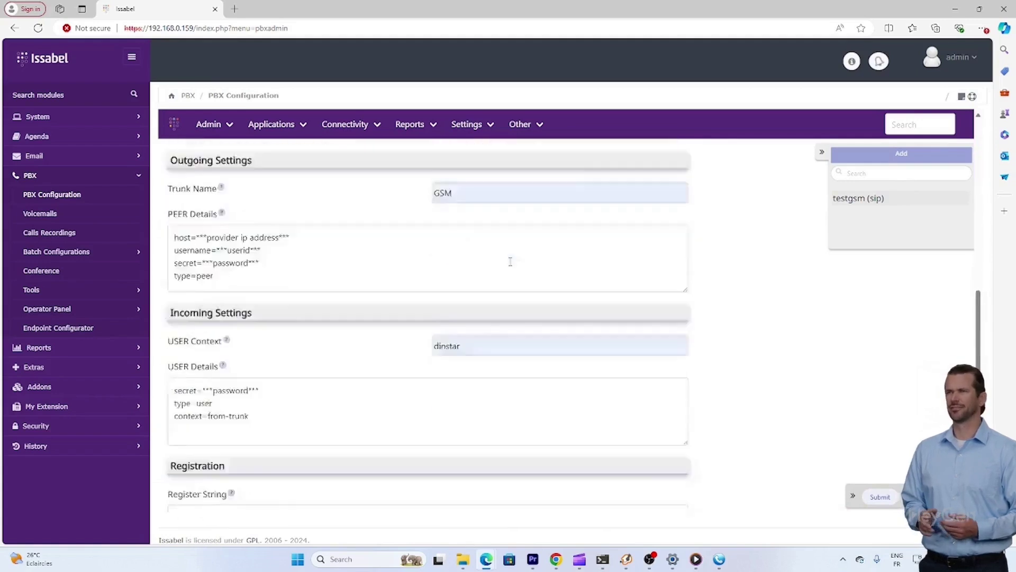
scroll(309, 254, up, 2)
Review the peer details (host, username, secret) and user details (secret, type=user, context=from-trunk)
click(263, 365)
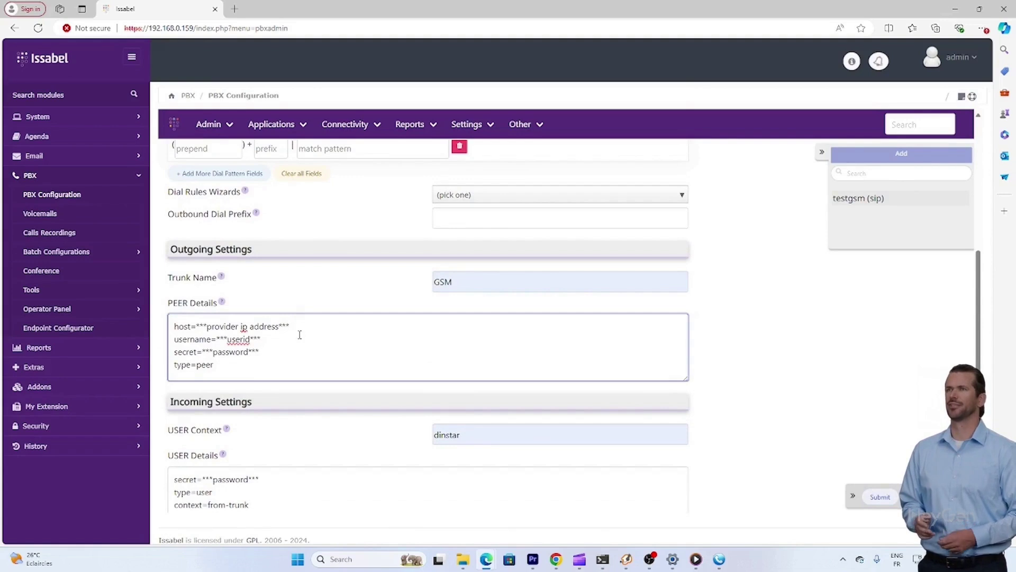
drag(286, 327, 183, 319)
drag(286, 339, 170, 342)
drag(262, 352, 151, 355)
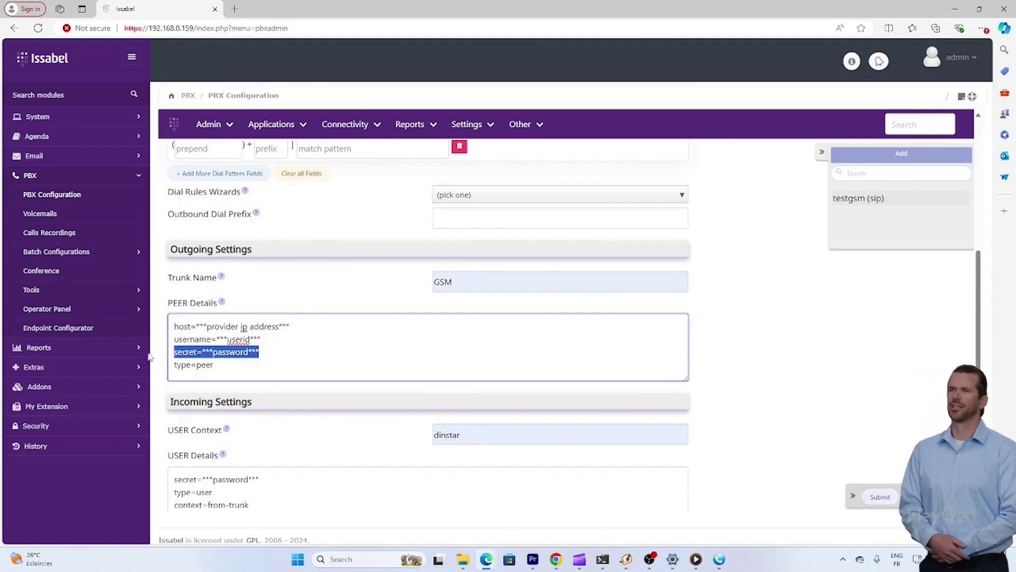
click(274, 355)
drag(251, 369, 160, 368)
scroll(284, 355, down, 3)
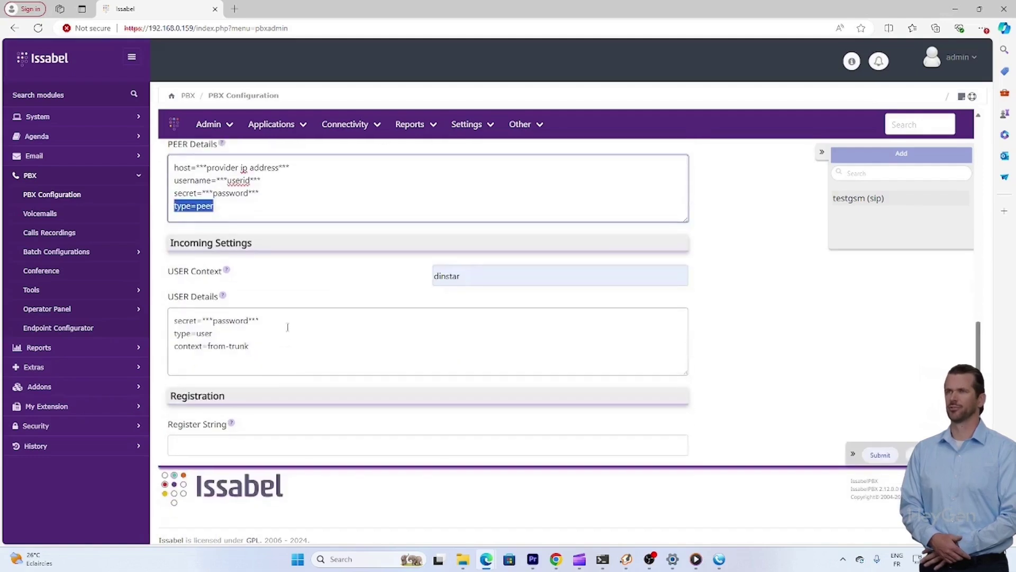
drag(287, 324, 175, 322)
drag(230, 340, 171, 333)
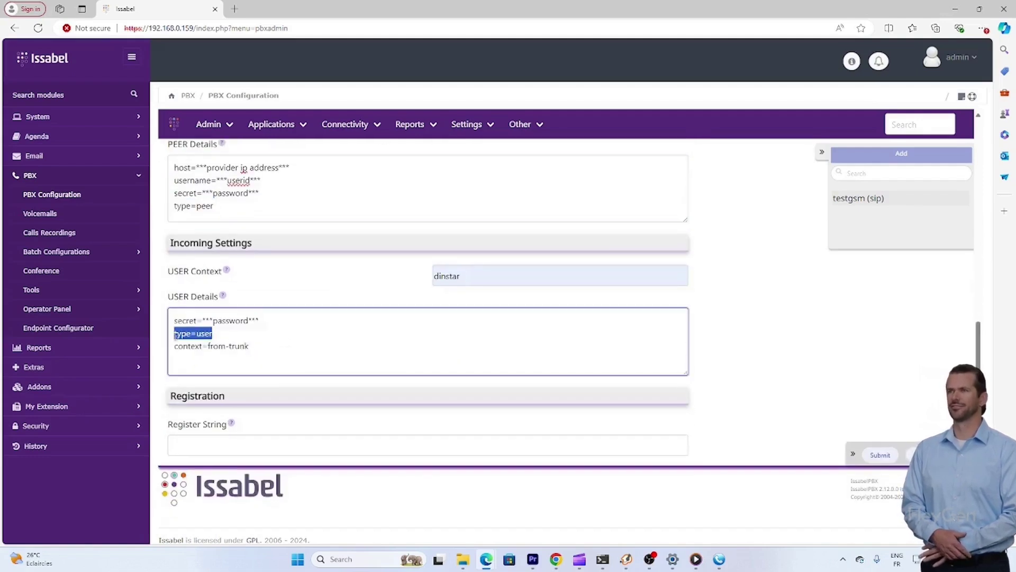
drag(266, 346, 169, 348)
scroll(693, 365, up, 10)
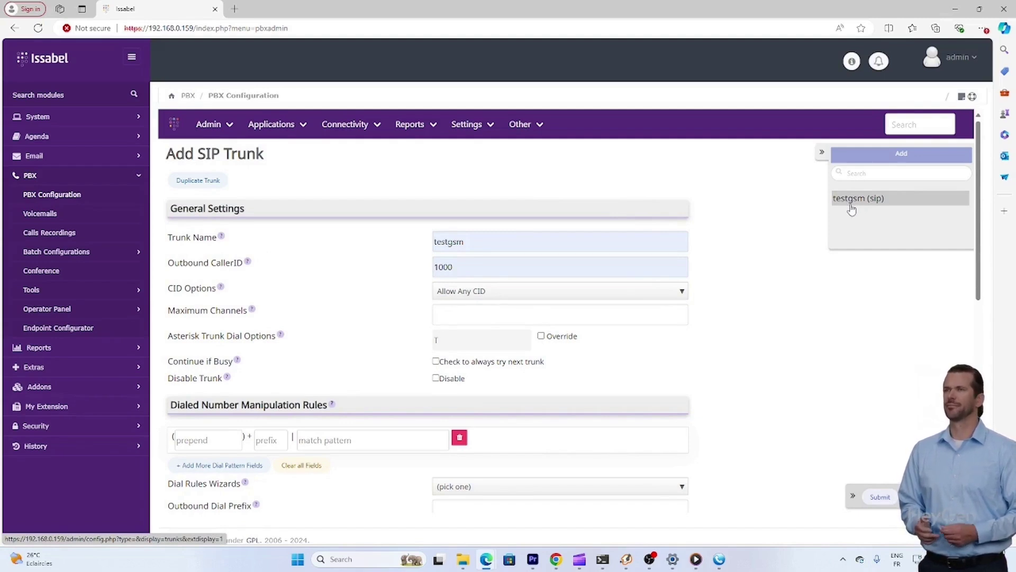
Open the existing testgsm trunk and check its trunk name testgsm and outgoing name GSM
click(851, 208)
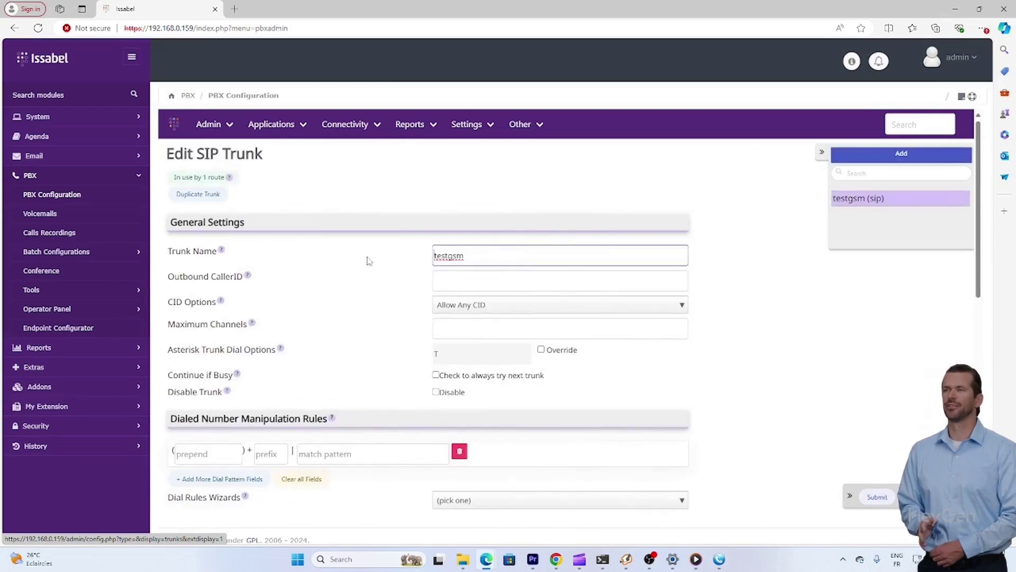
double_click(497, 249)
scroll(564, 288, down, 4)
scroll(564, 287, up, 3)
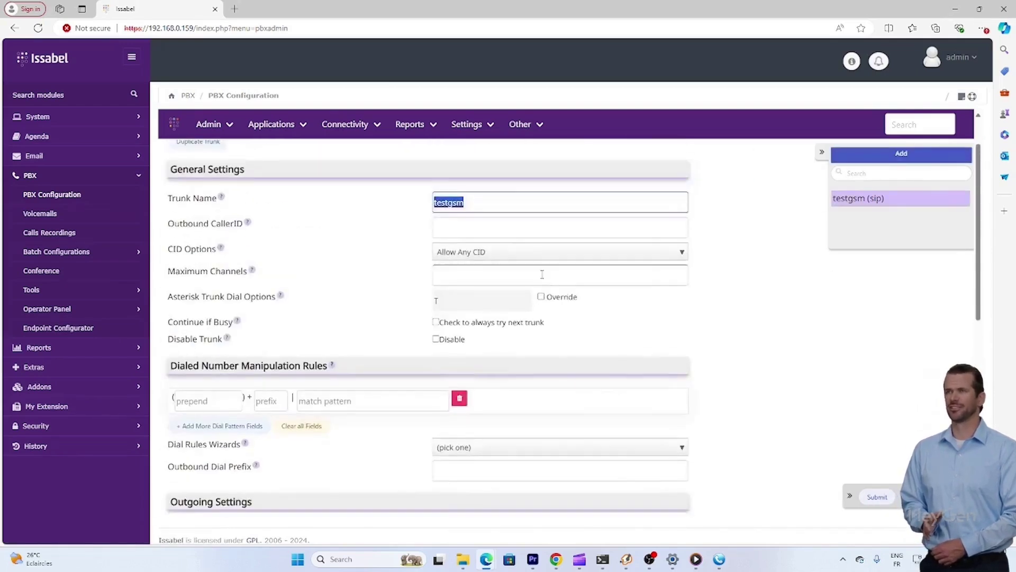
scroll(540, 274, down, 4)
double_click(490, 315)
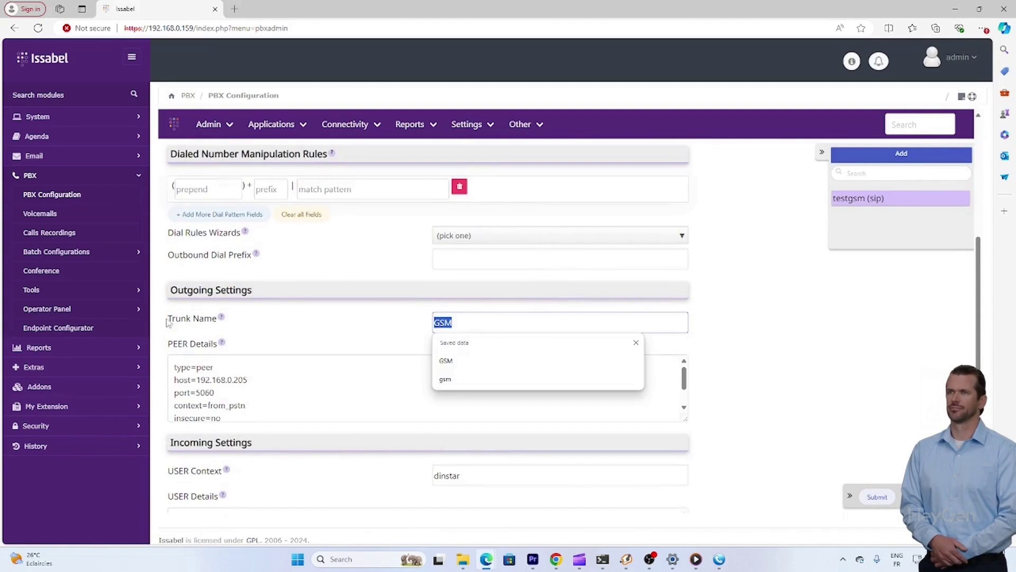
Review the peer details lines type=peer, host=192.168.0.205 and quality=yes
click(175, 368)
triple_click(188, 369)
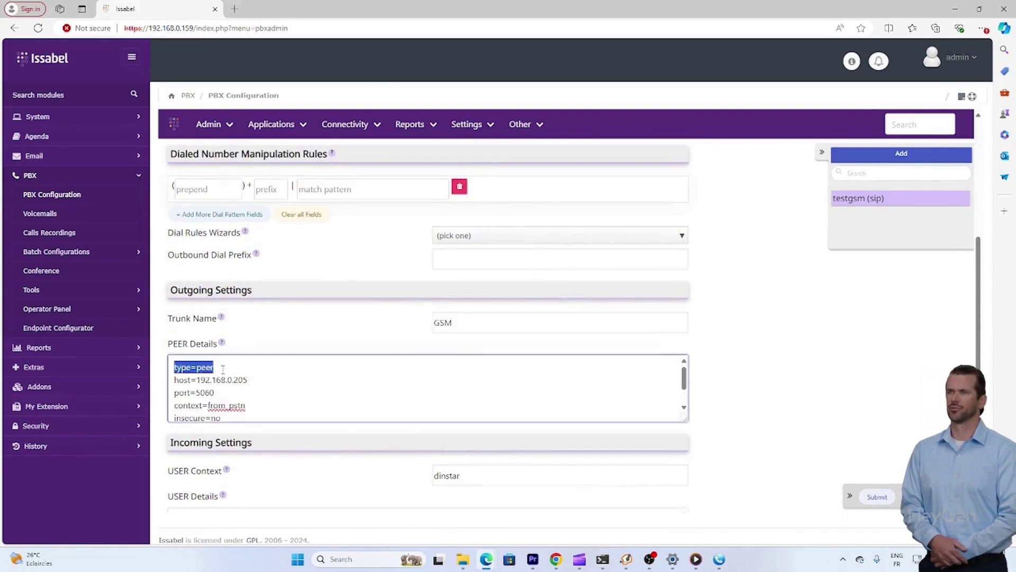
mouse_move(176, 380)
mouse_down()
mouse_move(249, 380)
mouse_move(169, 392)
mouse_up()
scroll(244, 396, down, 1)
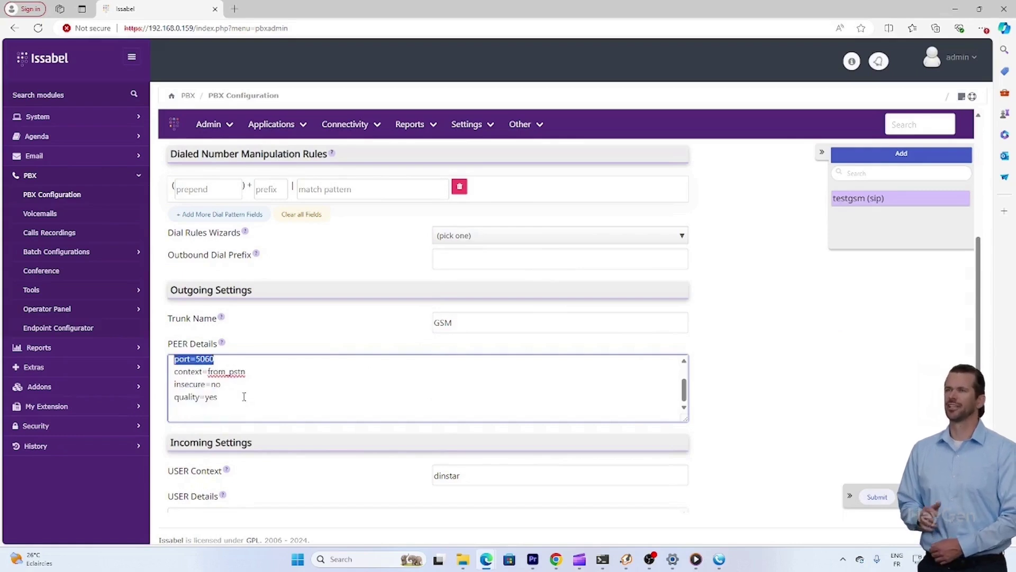
drag(247, 372, 224, 397)
click(224, 396)
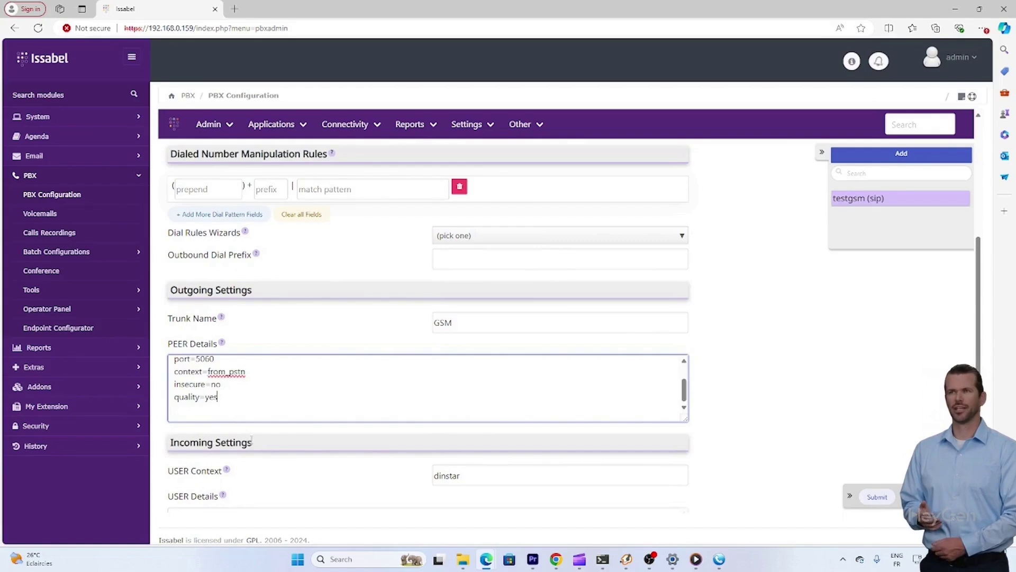
scroll(252, 440, down, 3)
Check that the incoming user context is dinstar
click(519, 318)
double_click(519, 318)
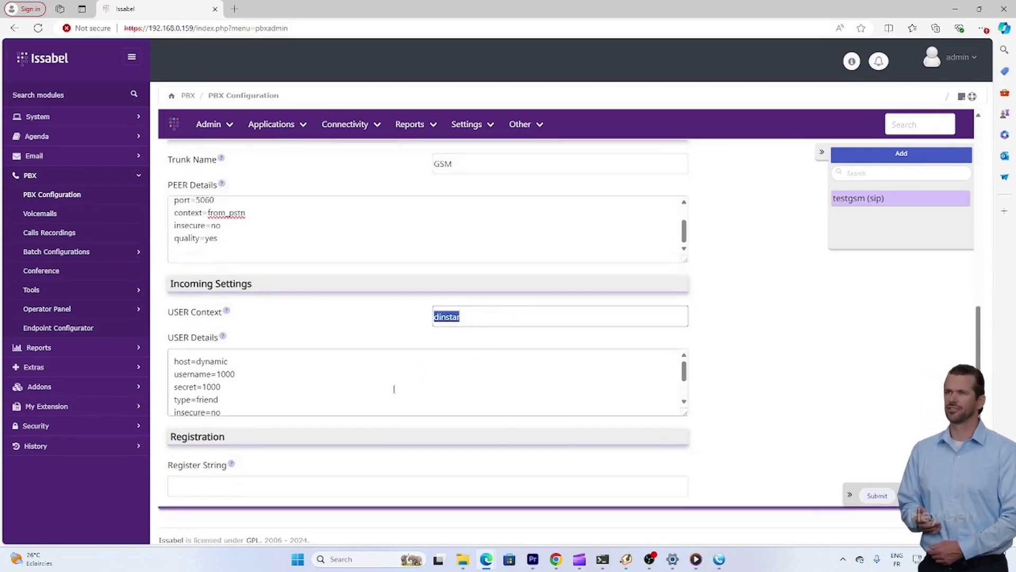
click(488, 316)
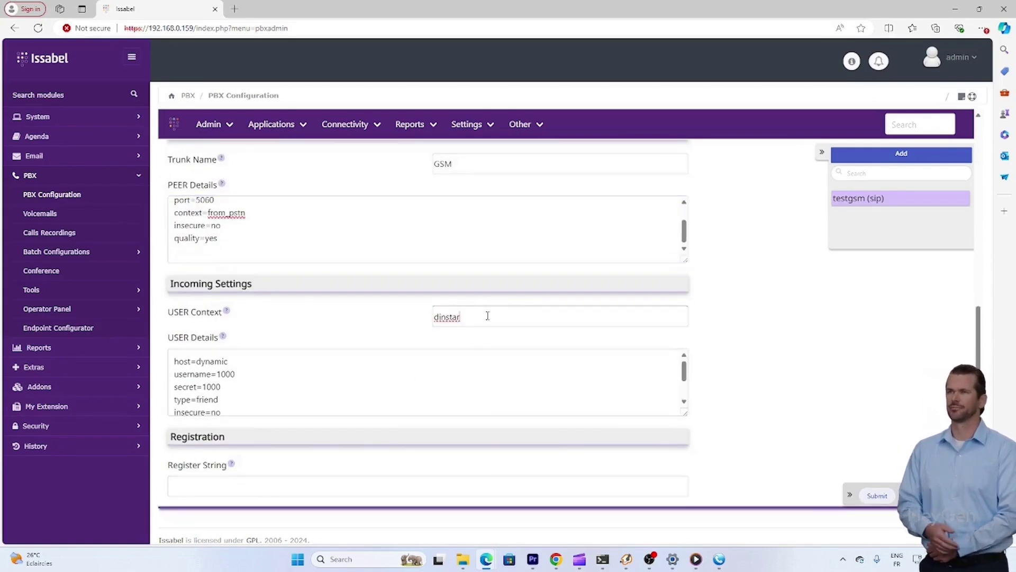
click(477, 326)
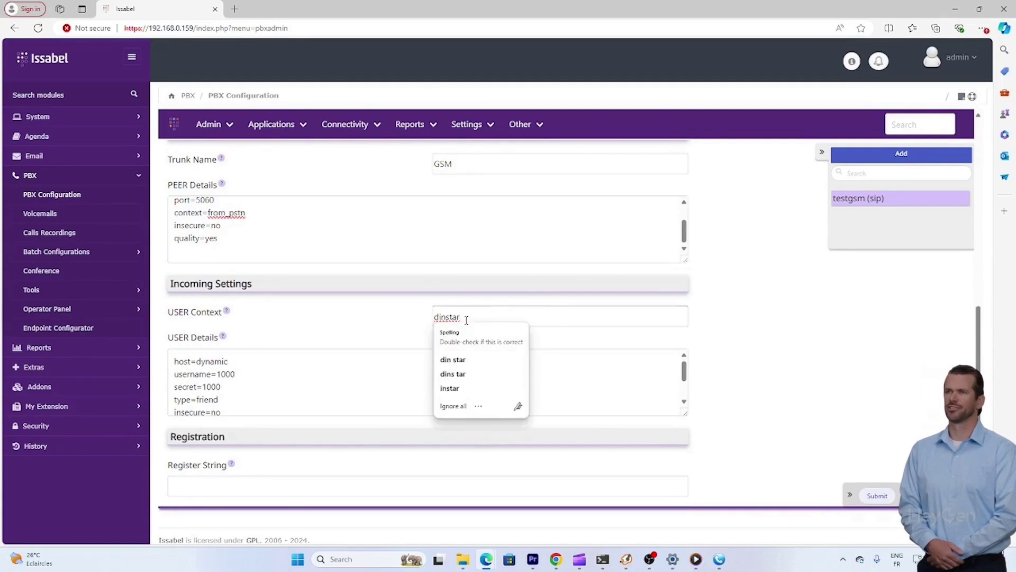
double_click(466, 319)
Review the secret value in the incoming user details
click(292, 362)
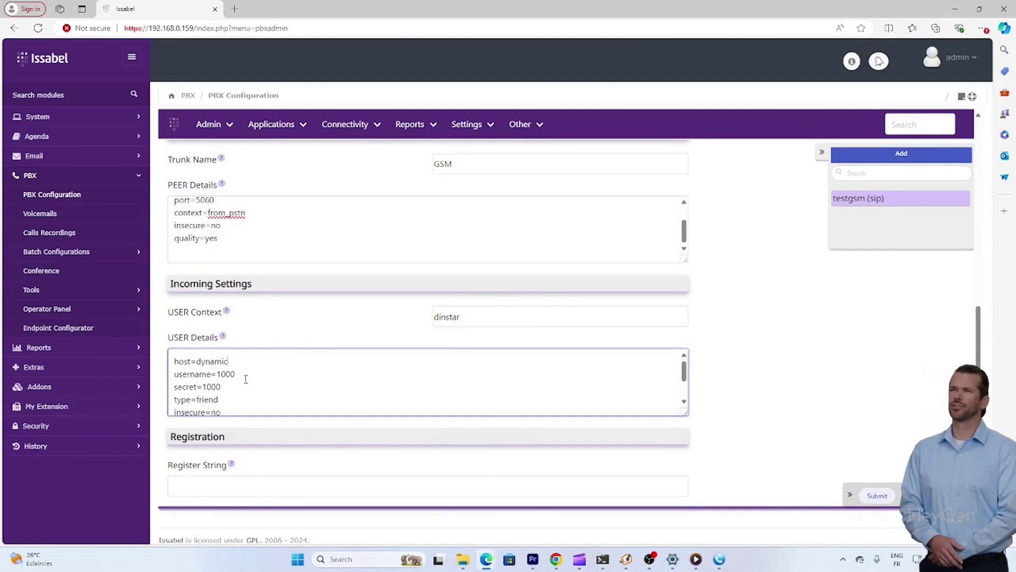
double_click(208, 386)
scroll(211, 404, down, 1)
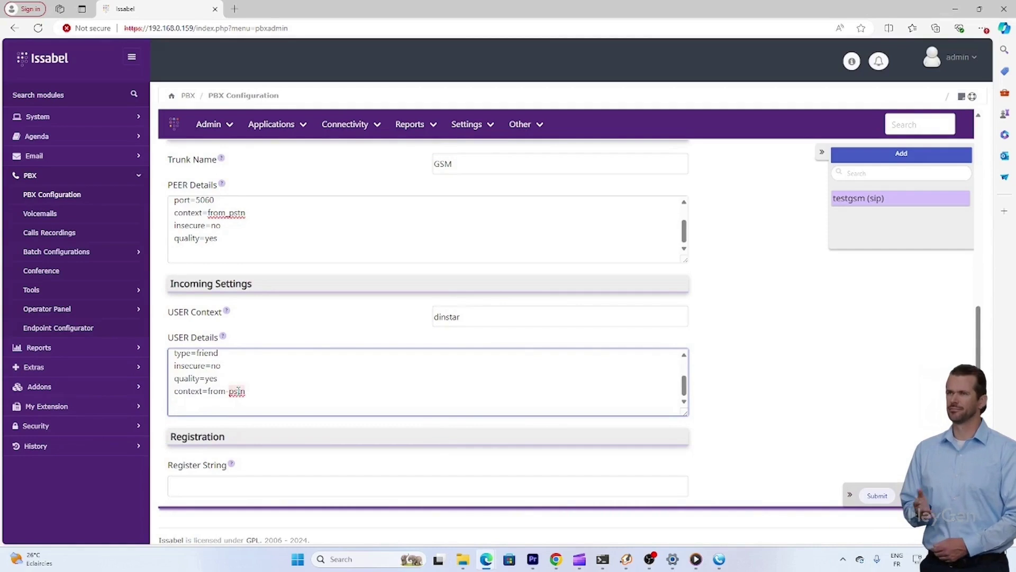
scroll(709, 422, up, 1)
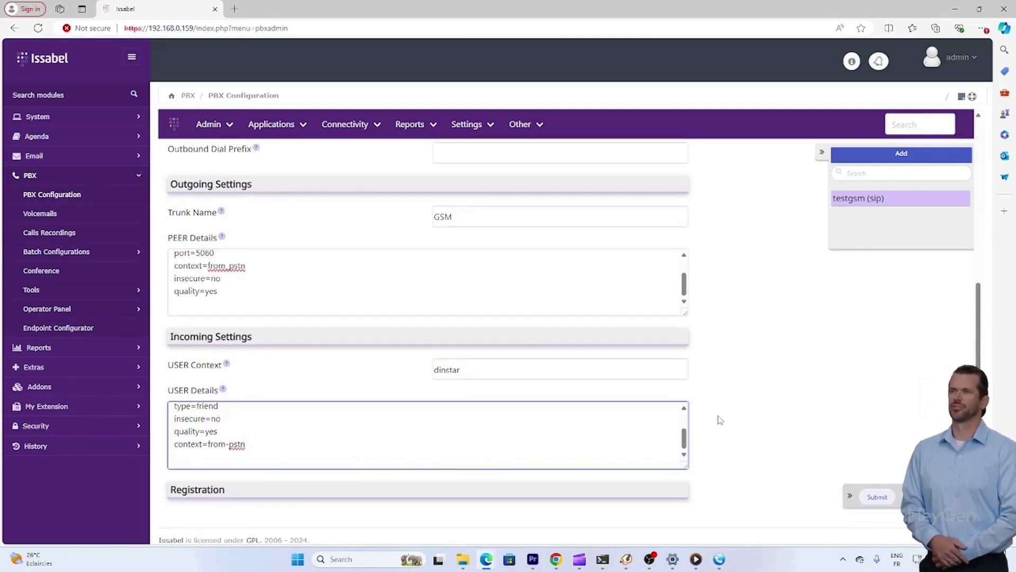
scroll(510, 441, up, 1)
double_click(510, 442)
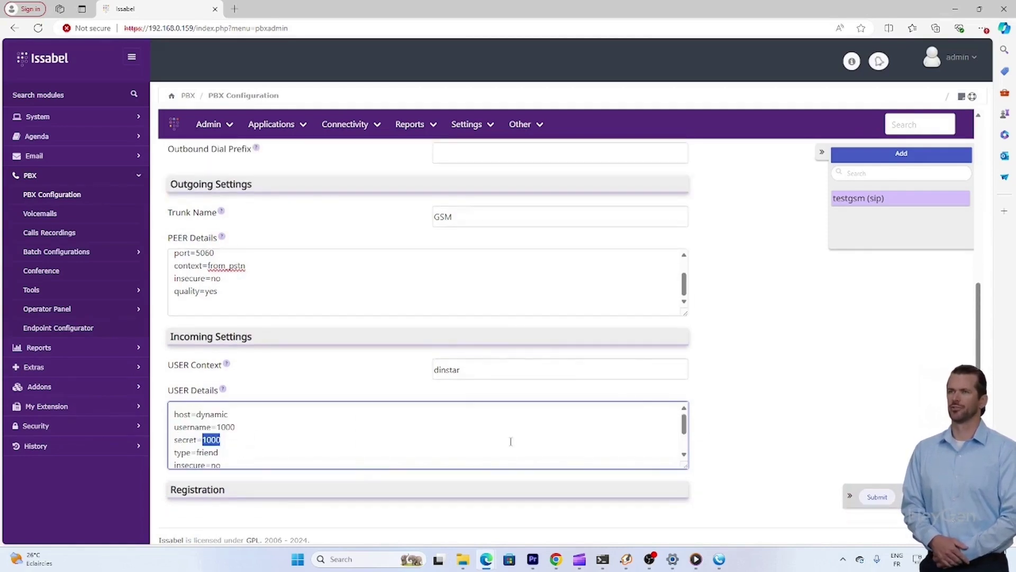
scroll(547, 446, down, 1)
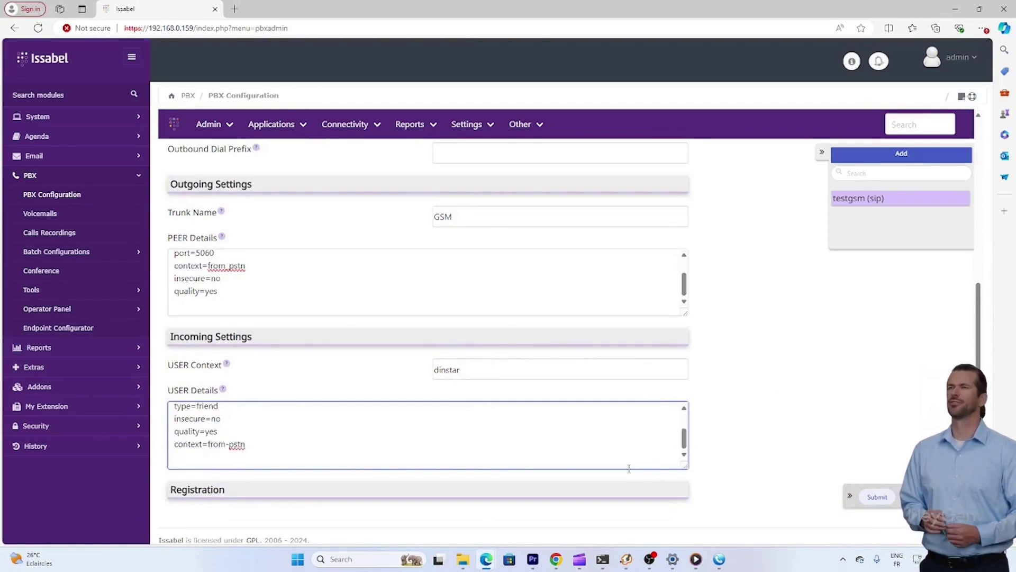
key(alt+Tab)
key(Escape)
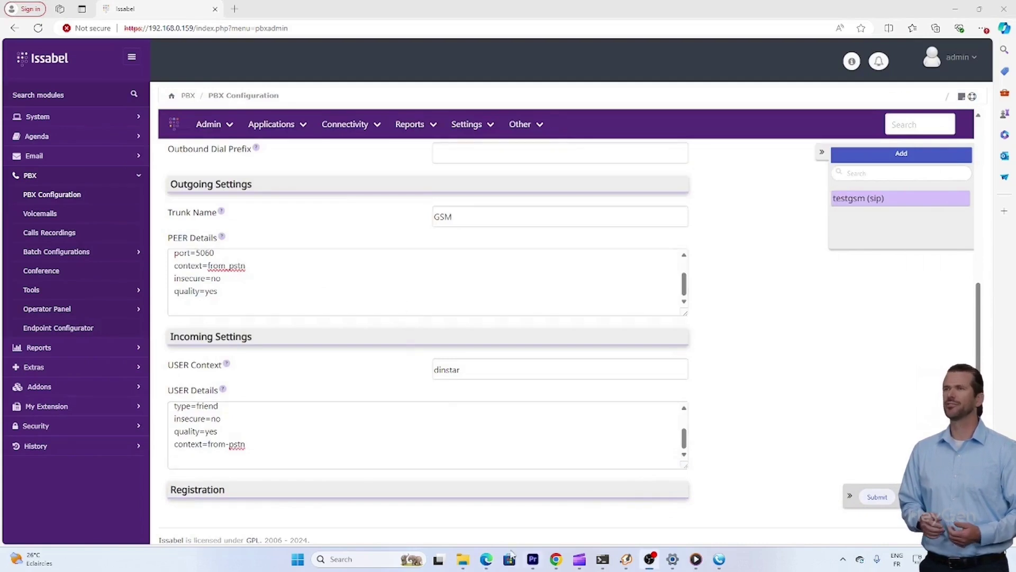
In the Dinstar gateway, confirm the SIP server, outbound proxy and trunk 31 all point to 192.168.0.159
mouse_move(486, 559)
click(629, 515)
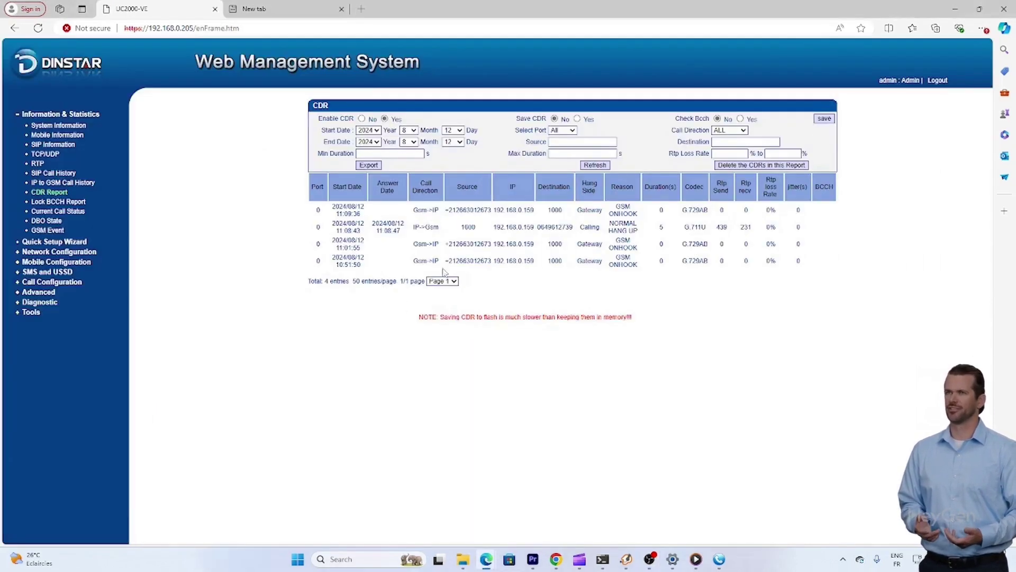
click(51, 282)
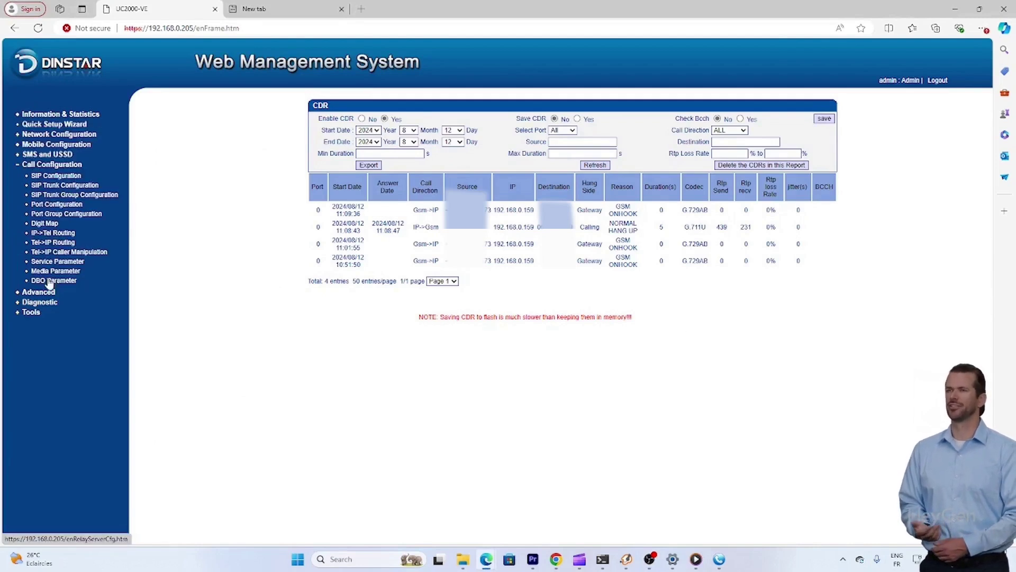
click(53, 178)
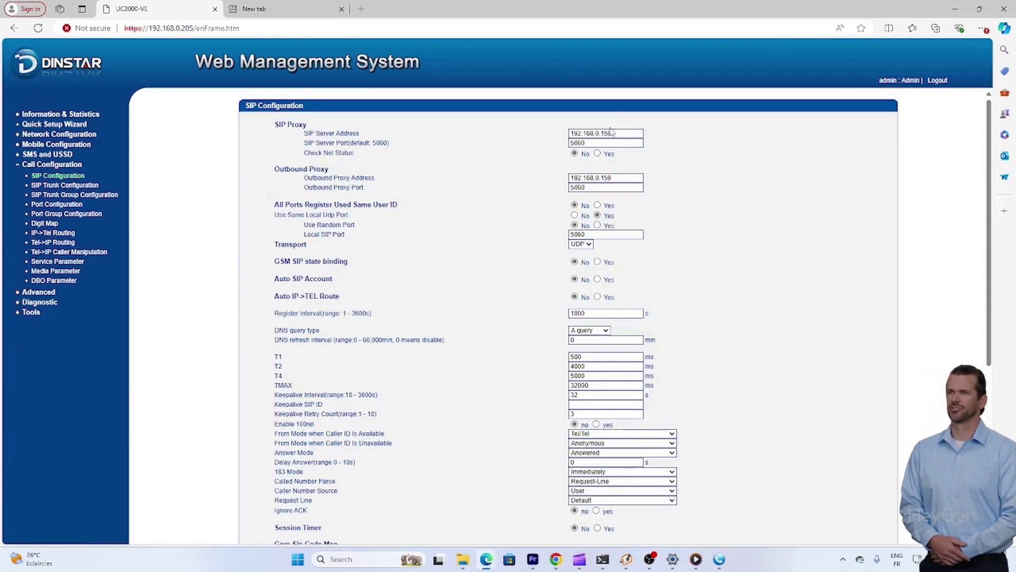
drag(622, 131, 551, 139)
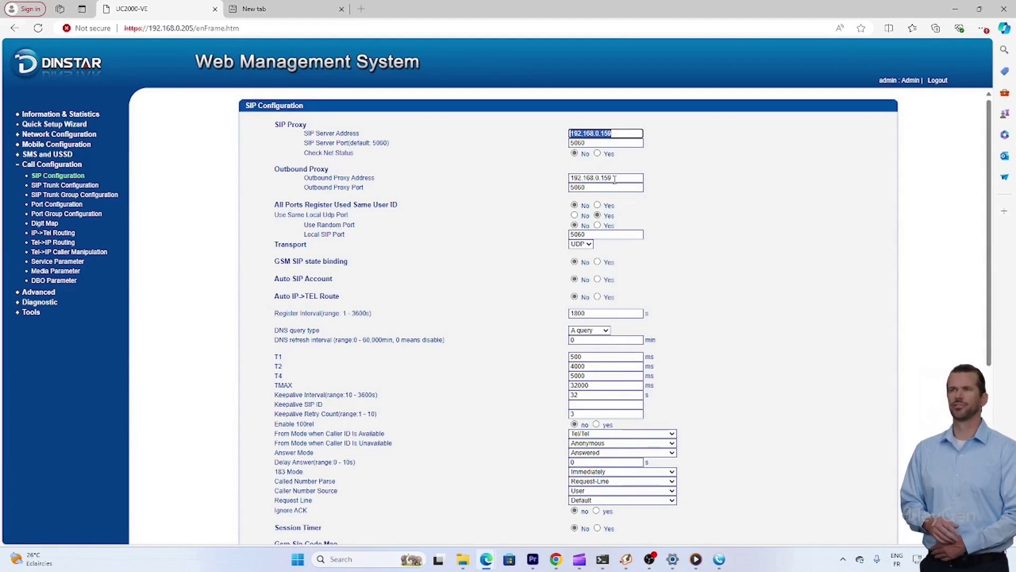
drag(614, 180, 568, 181)
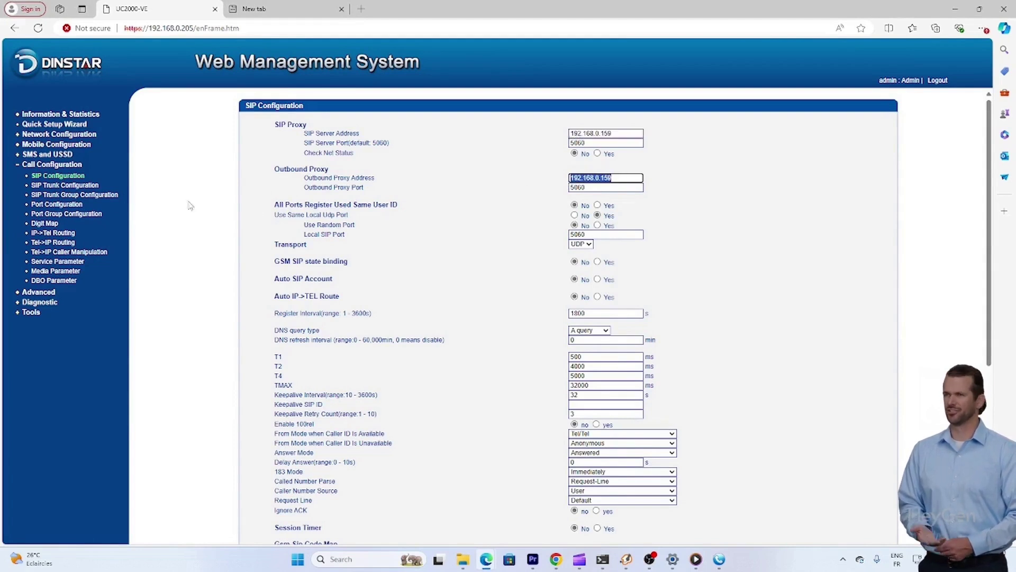
click(87, 185)
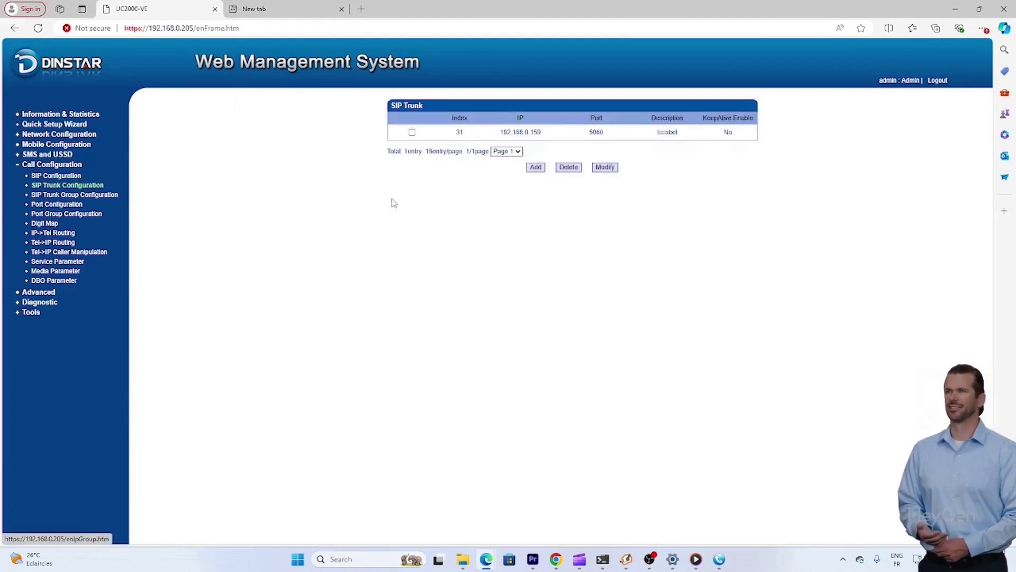
click(412, 133)
drag(541, 133, 504, 132)
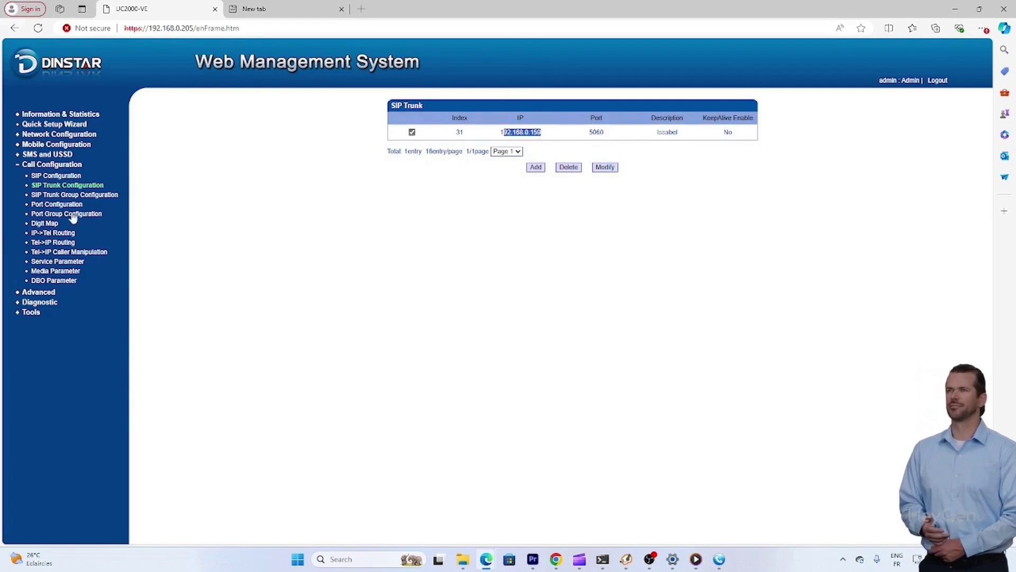
Review the port list and the default port group's ports, trunk and hotline values
click(53, 205)
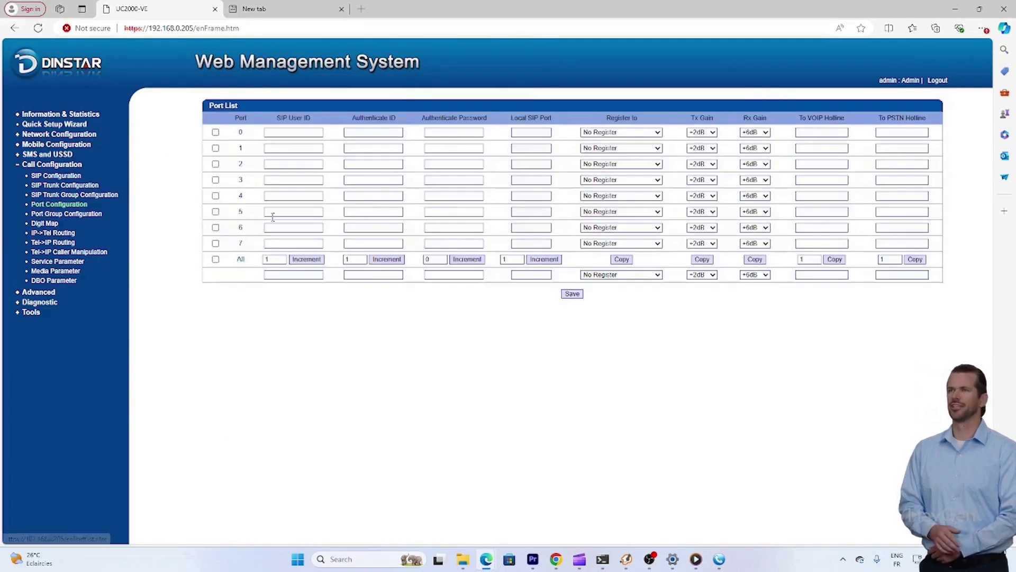
click(99, 215)
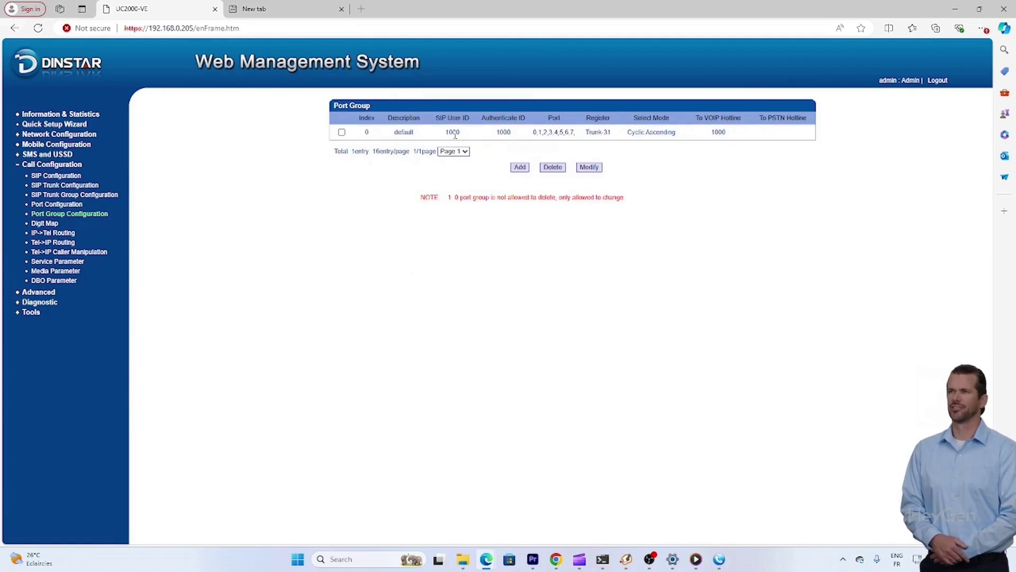
drag(531, 132, 767, 140)
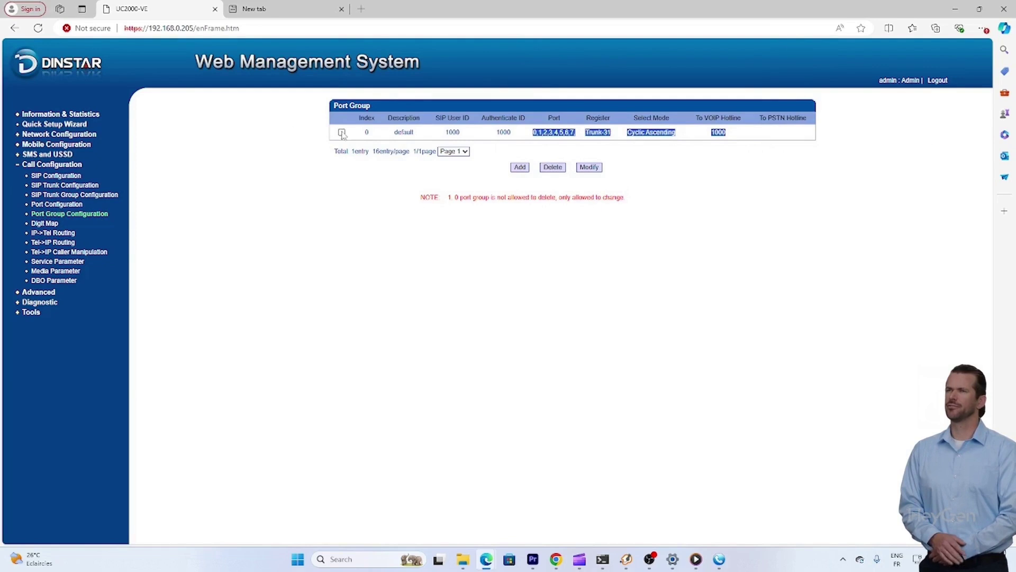
Open default port group 0, checking SIP User ID 1000, hotline 1000 and registration to sip-trunk-31
click(589, 167)
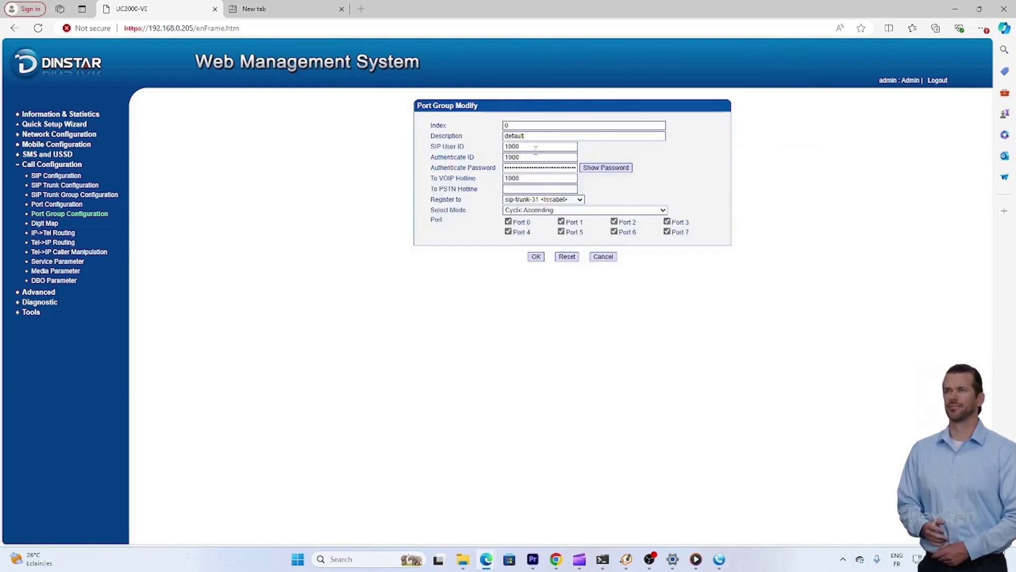
drag(542, 146, 507, 157)
key(Tab)
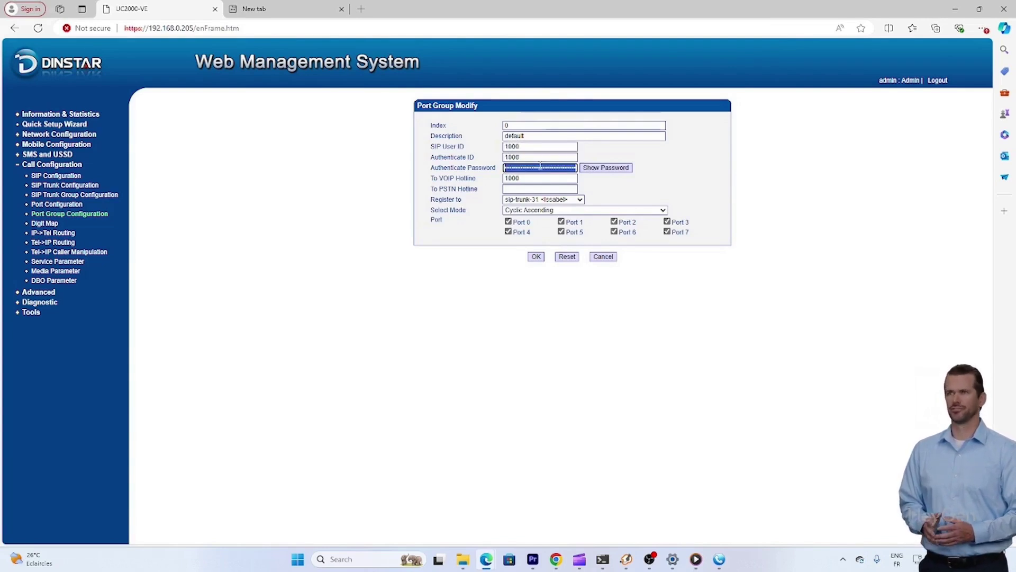
drag(529, 180, 503, 179)
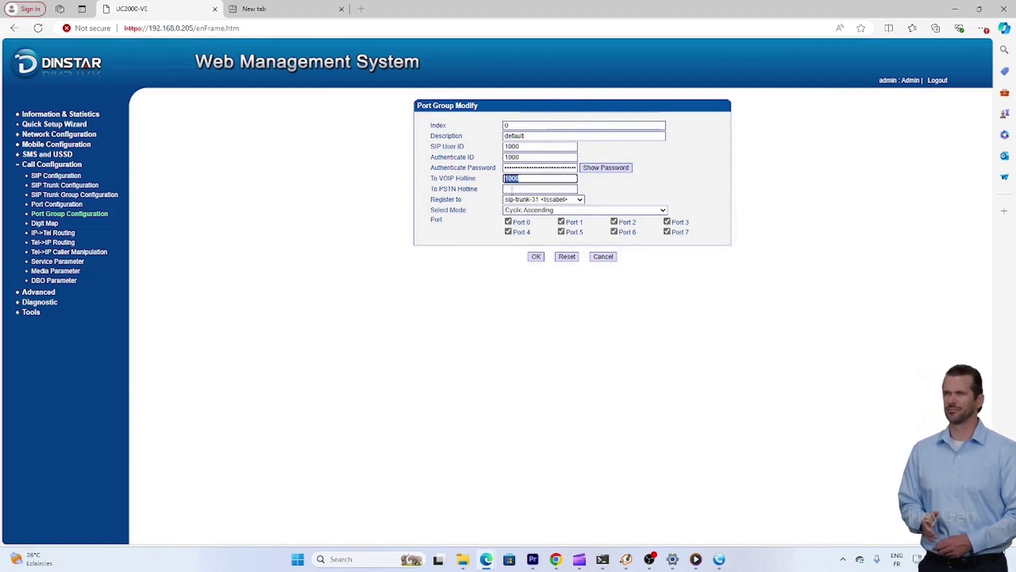
click(542, 200)
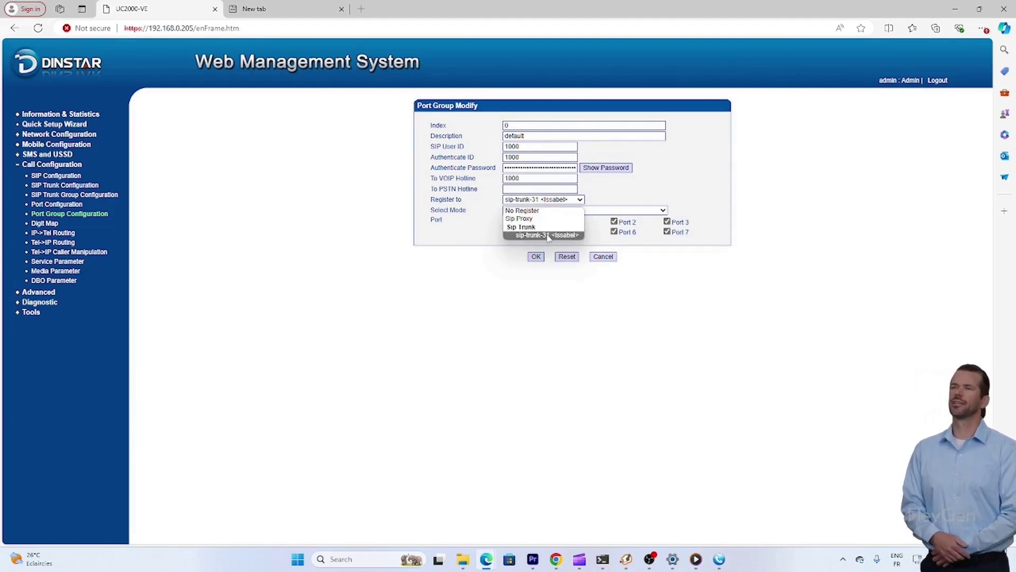
click(584, 226)
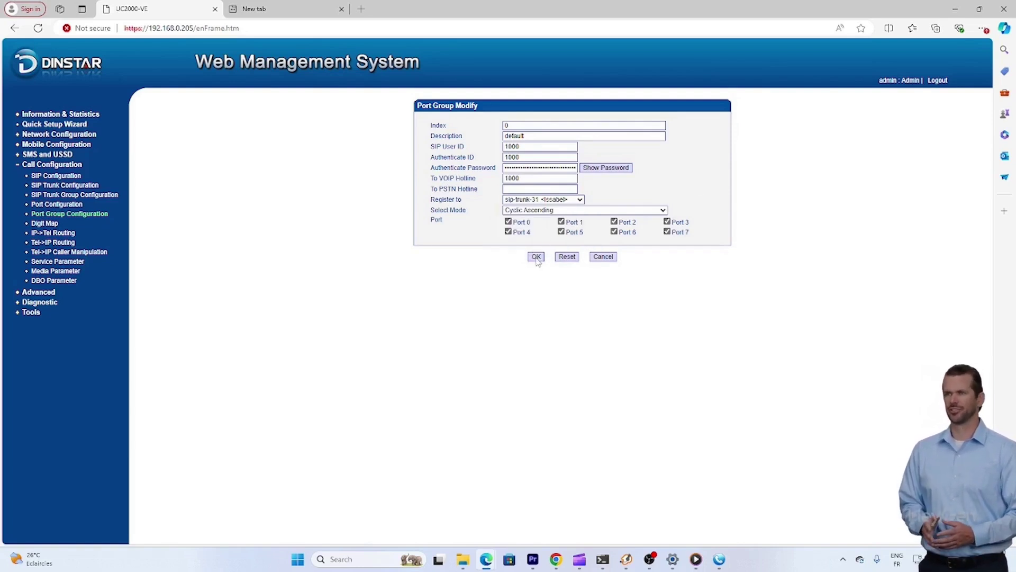
Open IP->Tel route 63 "out" and confirm source sip-trunk-31 and destination port-group-0
click(53, 232)
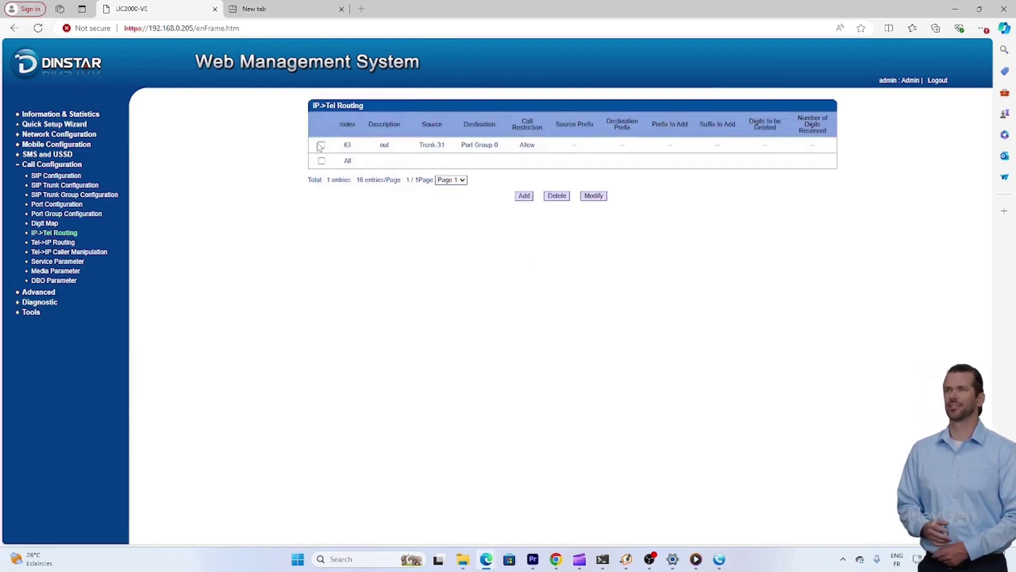
click(321, 145)
click(594, 196)
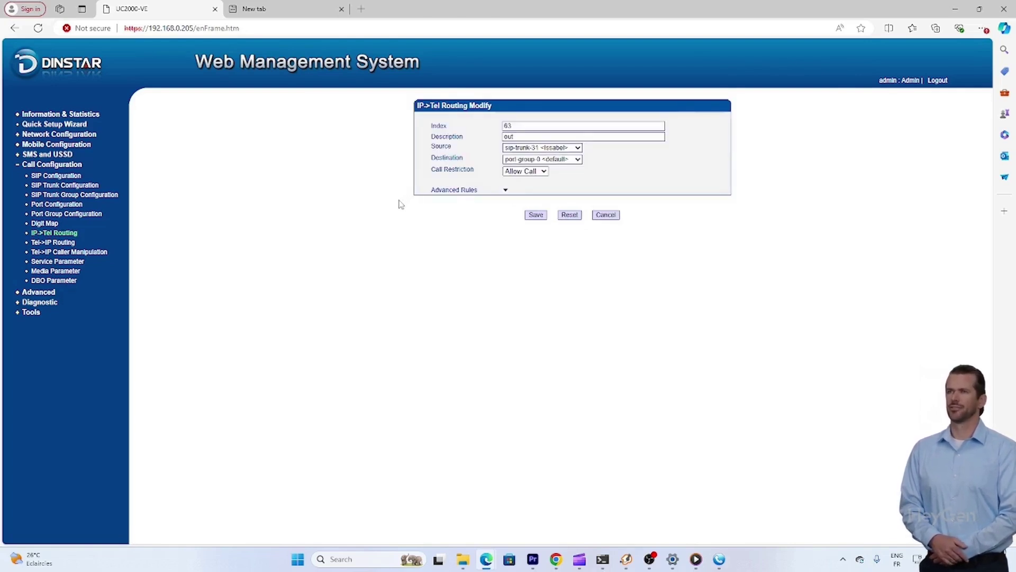
double_click(526, 135)
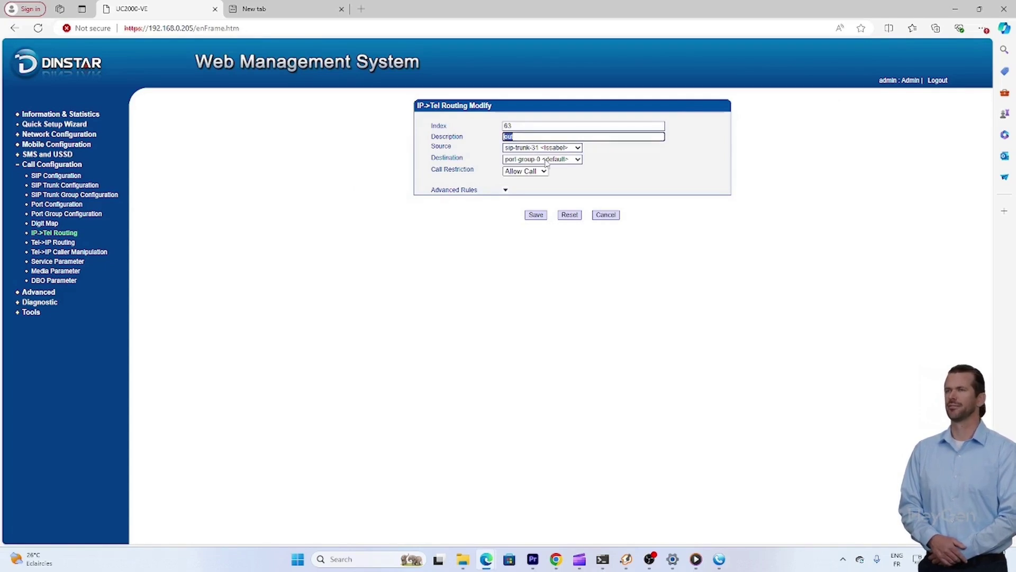
click(563, 148)
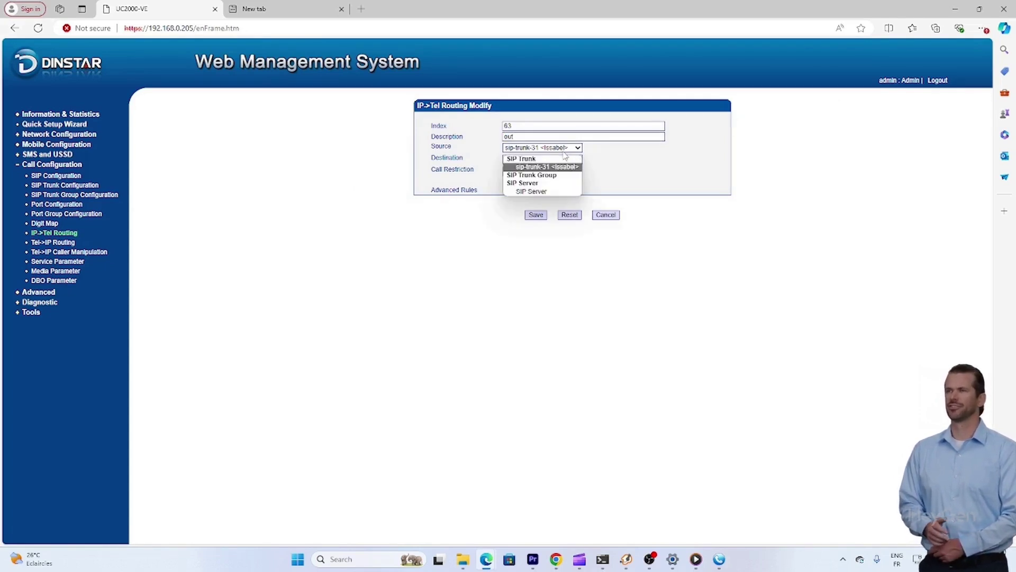
click(551, 168)
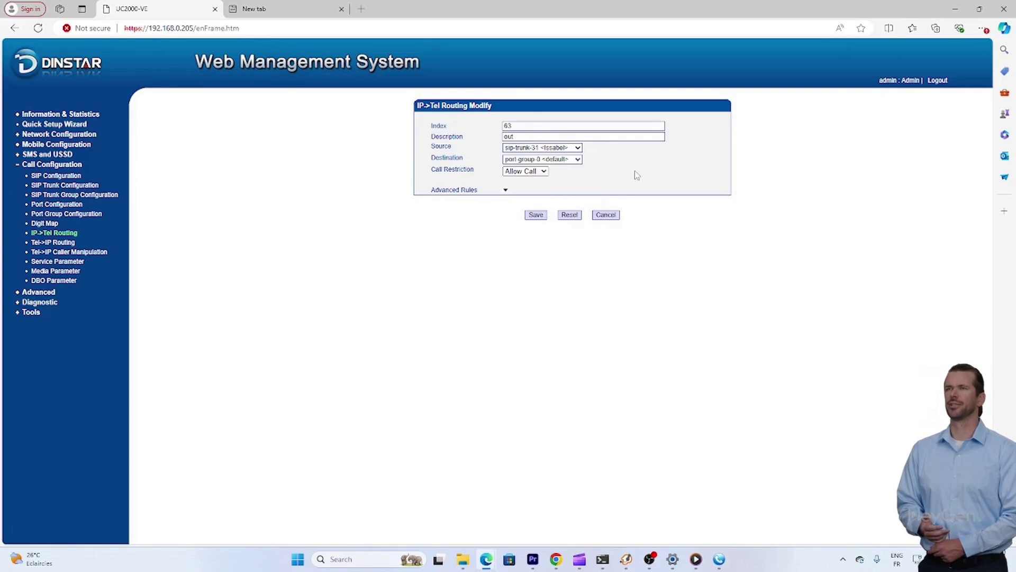
click(545, 159)
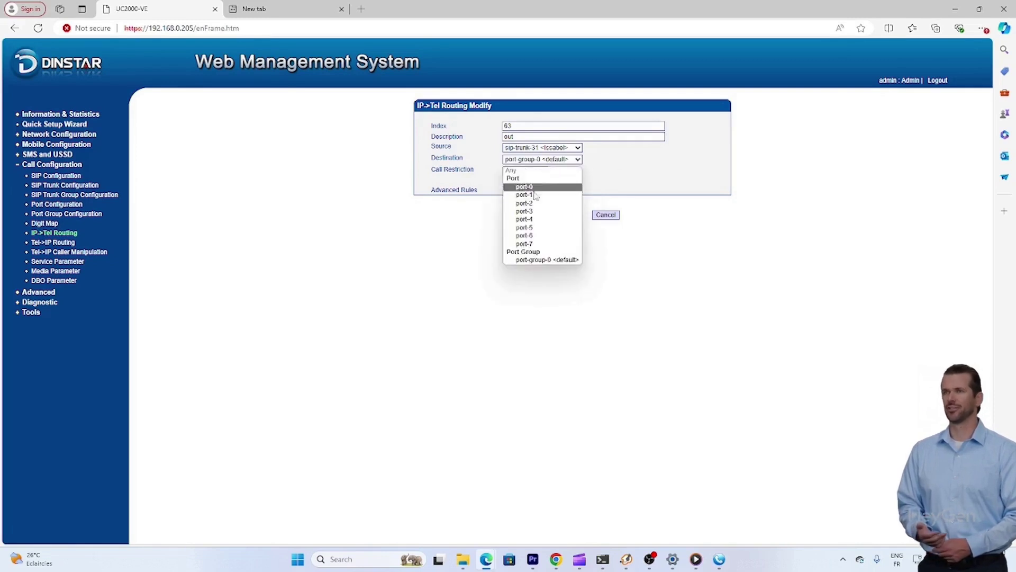
click(548, 260)
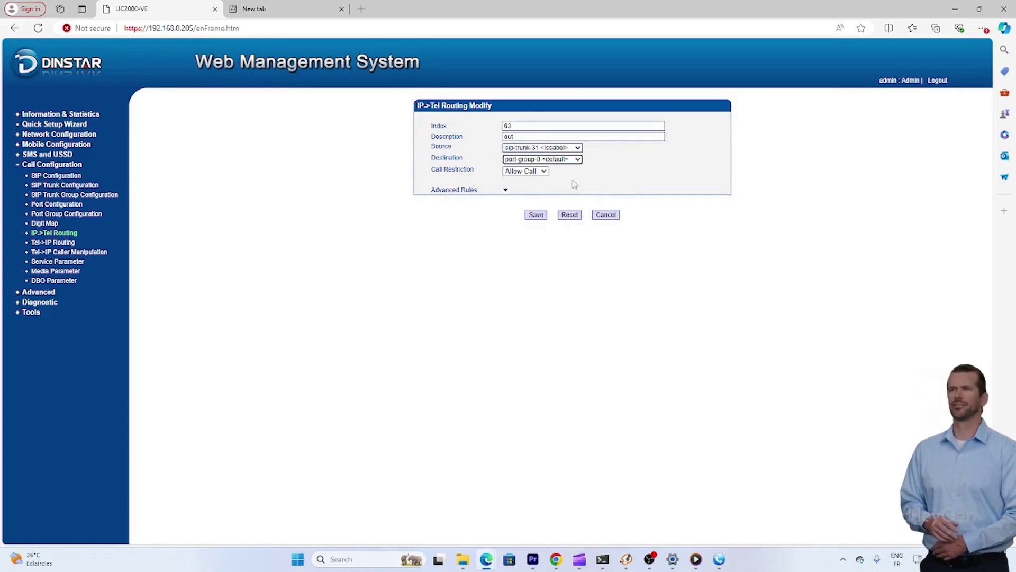
Confirm Tel->IP route 63 from port-group-0 to sip trunk 31 and save it
click(42, 242)
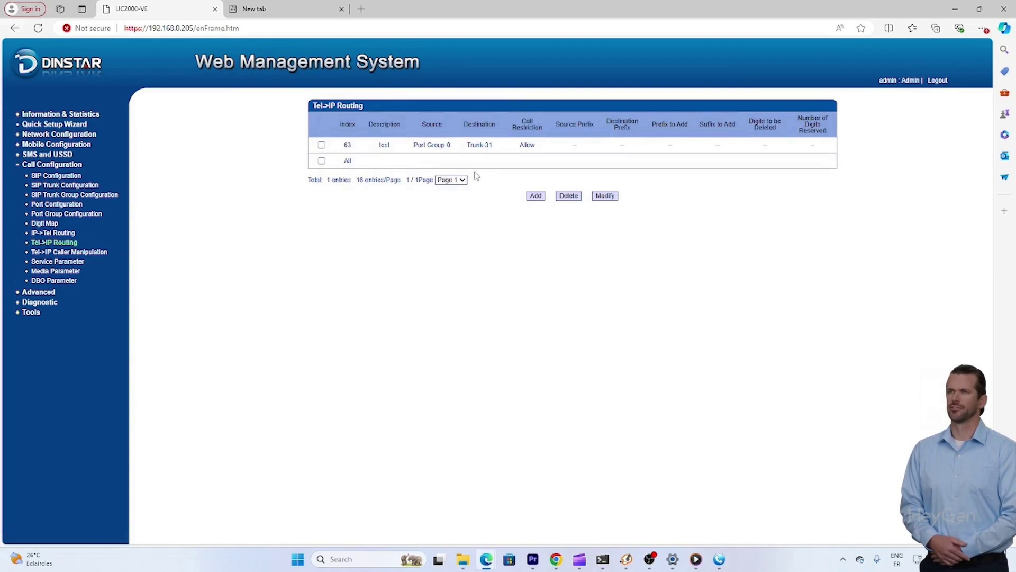
click(322, 145)
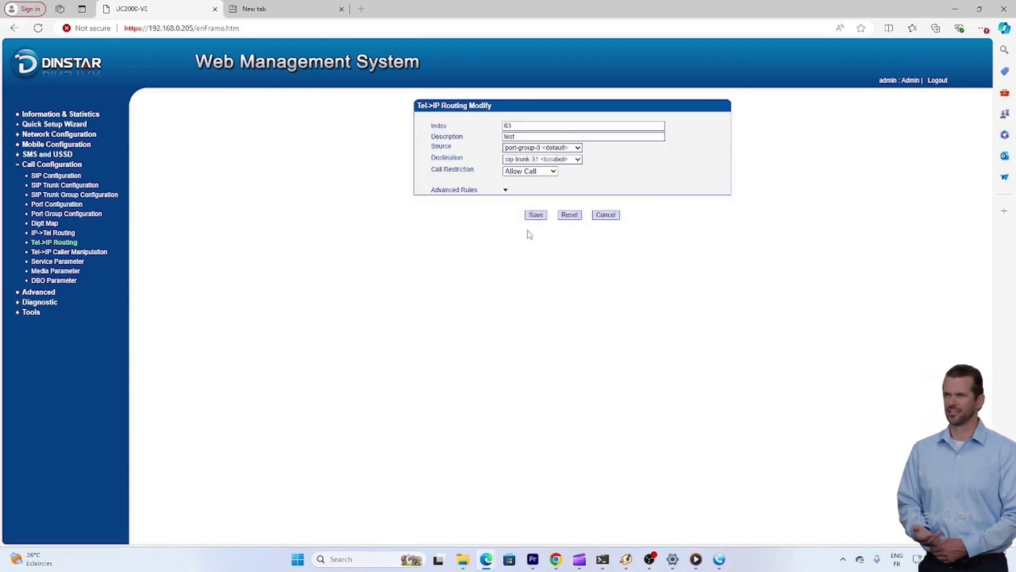
click(541, 150)
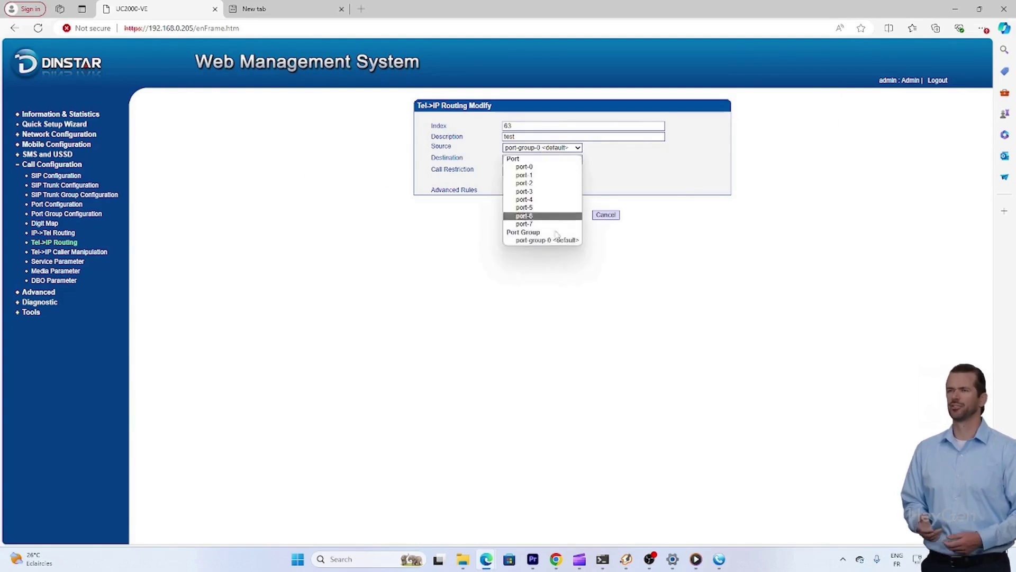
click(542, 244)
click(552, 161)
click(589, 194)
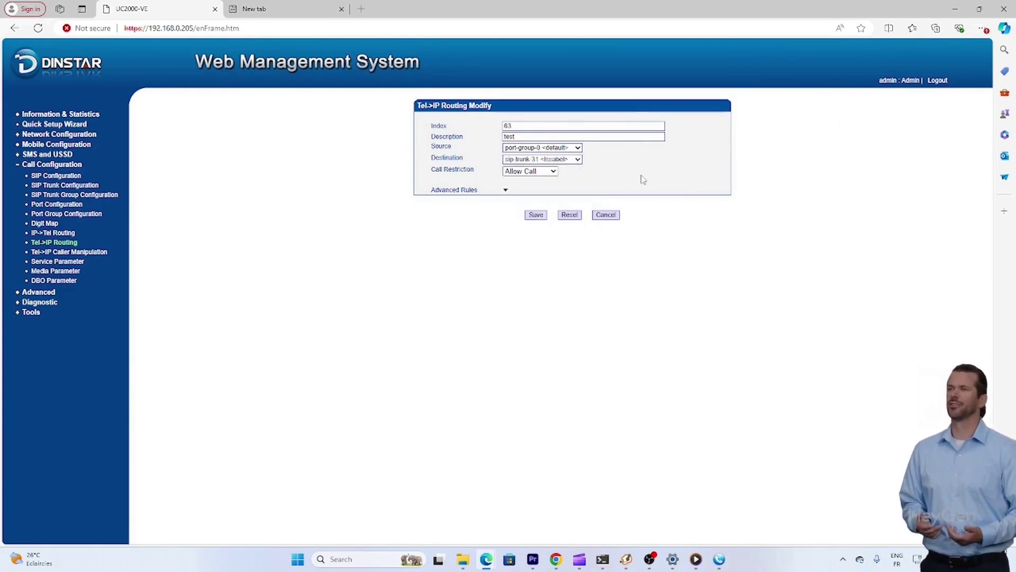
click(535, 215)
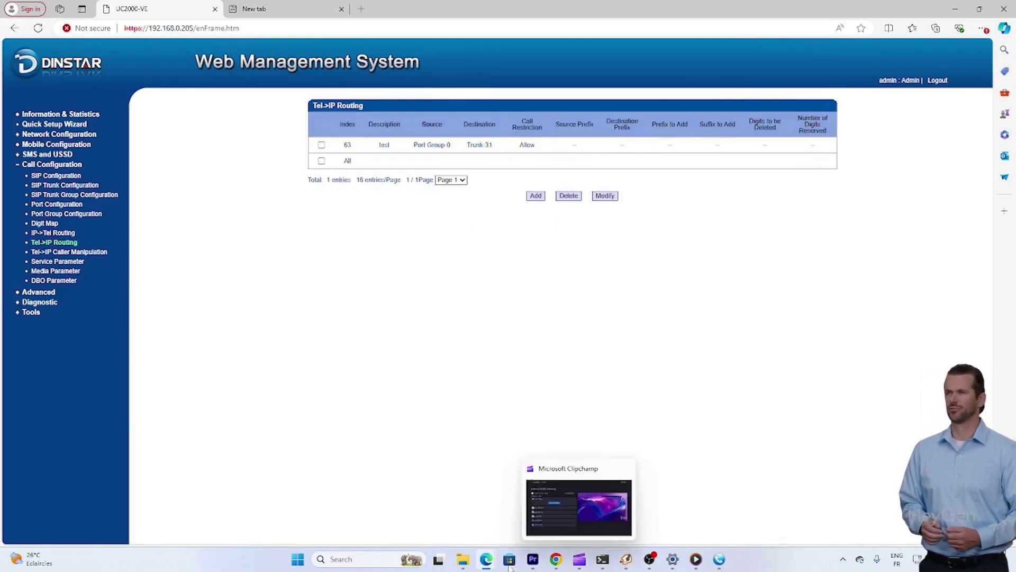
Back in Issabel, delete the existing 9_ outbound route
mouse_move(486, 559)
click(712, 507)
mouse_move(399, 139)
mouse_move(370, 131)
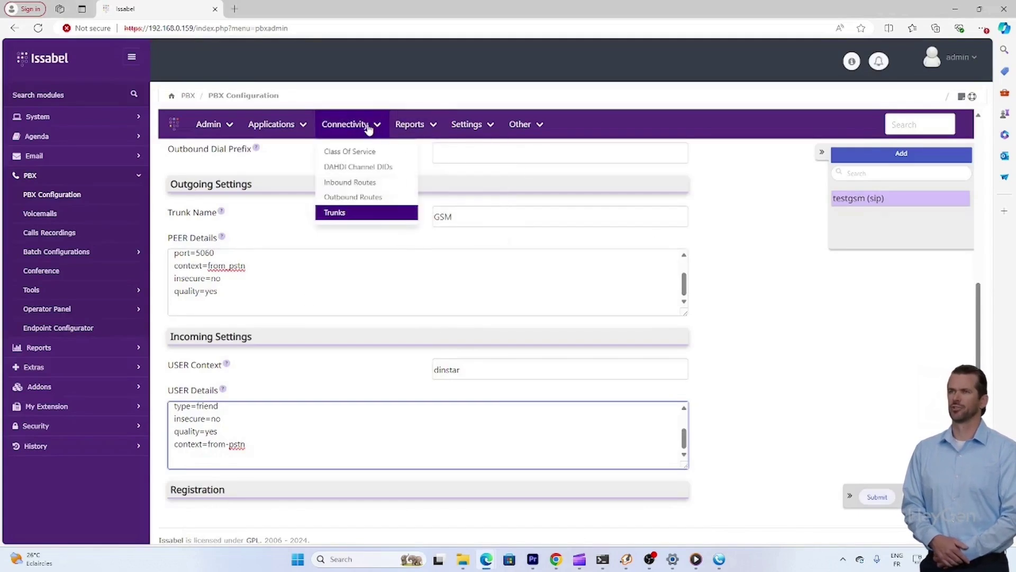
click(401, 200)
click(878, 199)
click(921, 496)
click(535, 379)
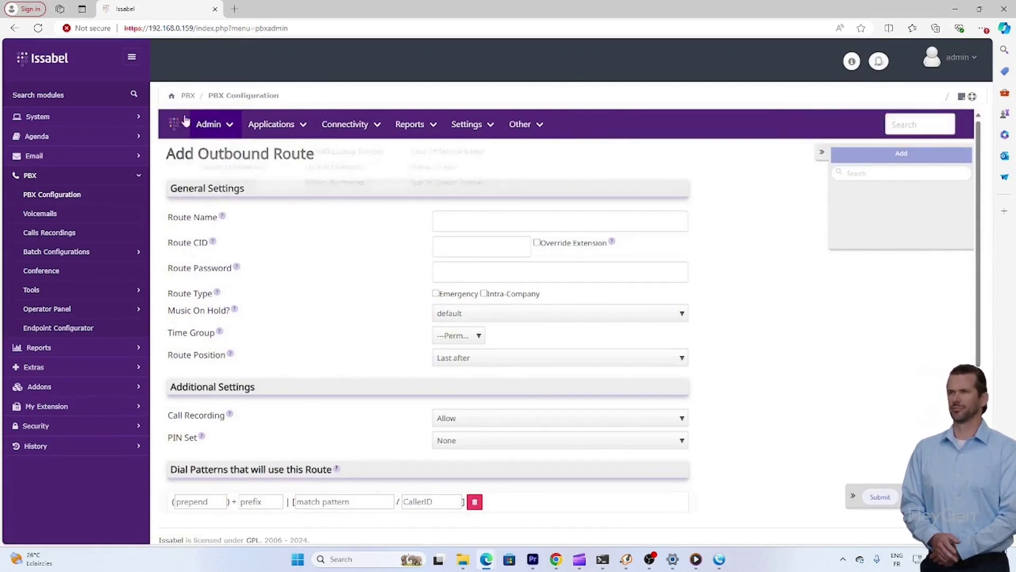
Start a new outbound route and enter the route name 9_ after the invalid-name warning
click(455, 276)
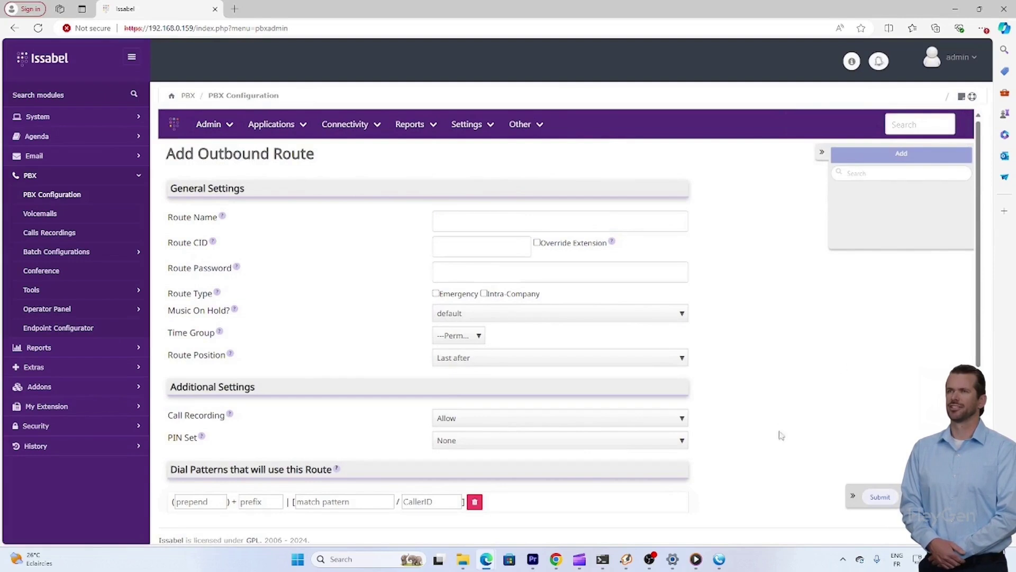
click(871, 497)
click(581, 364)
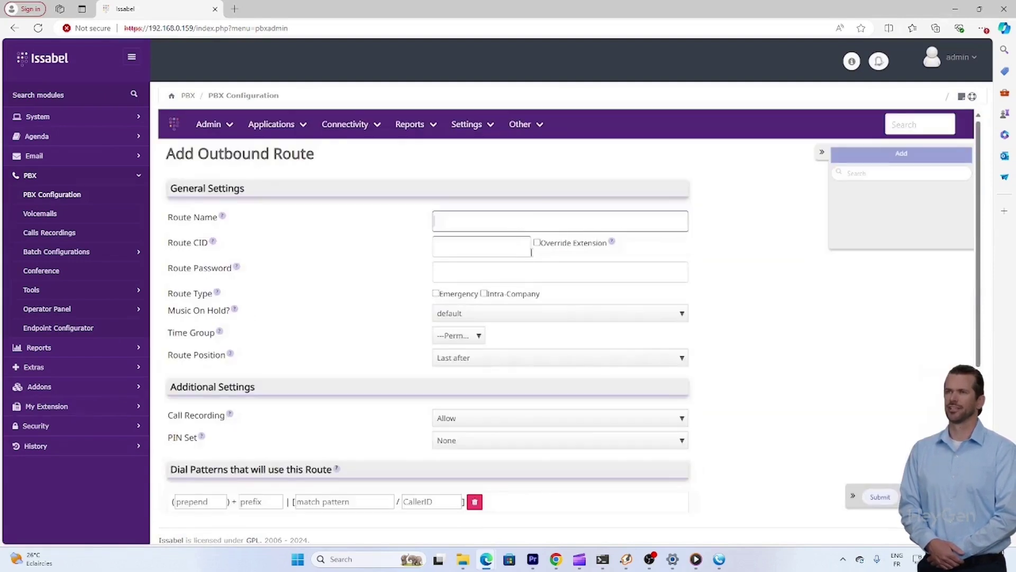
click(532, 222)
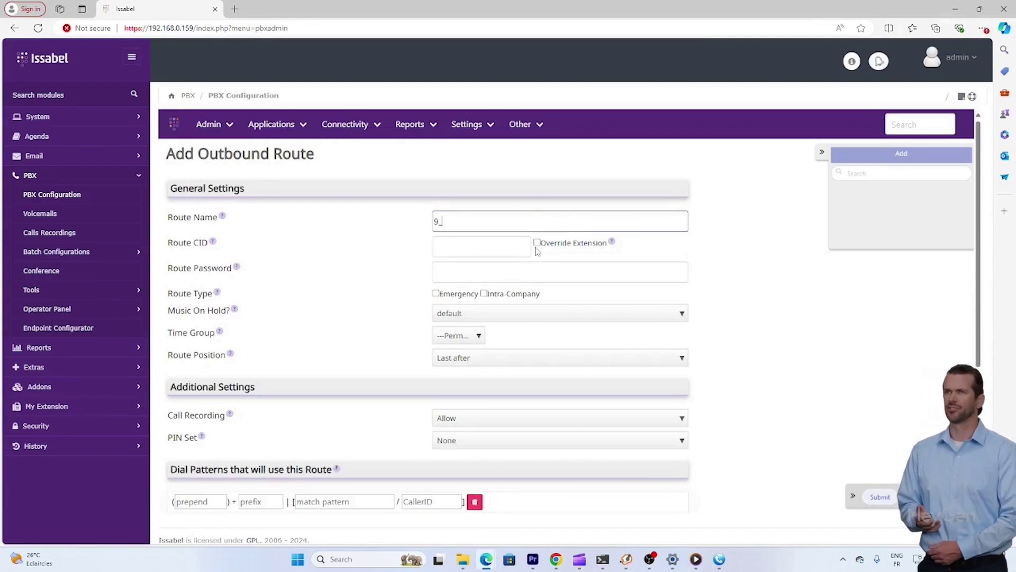
scroll(512, 328, down, 1)
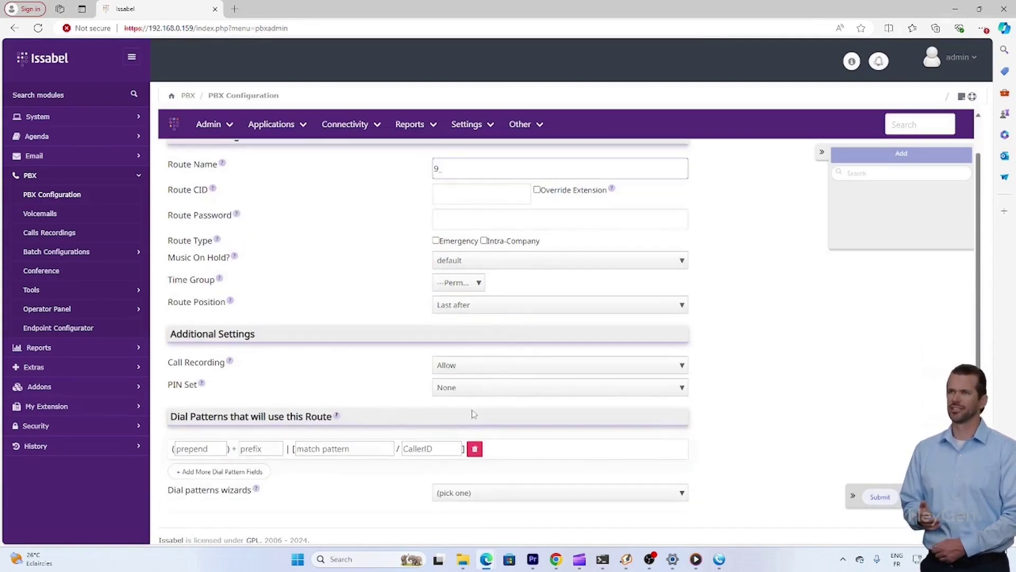
scroll(340, 273, up, 1)
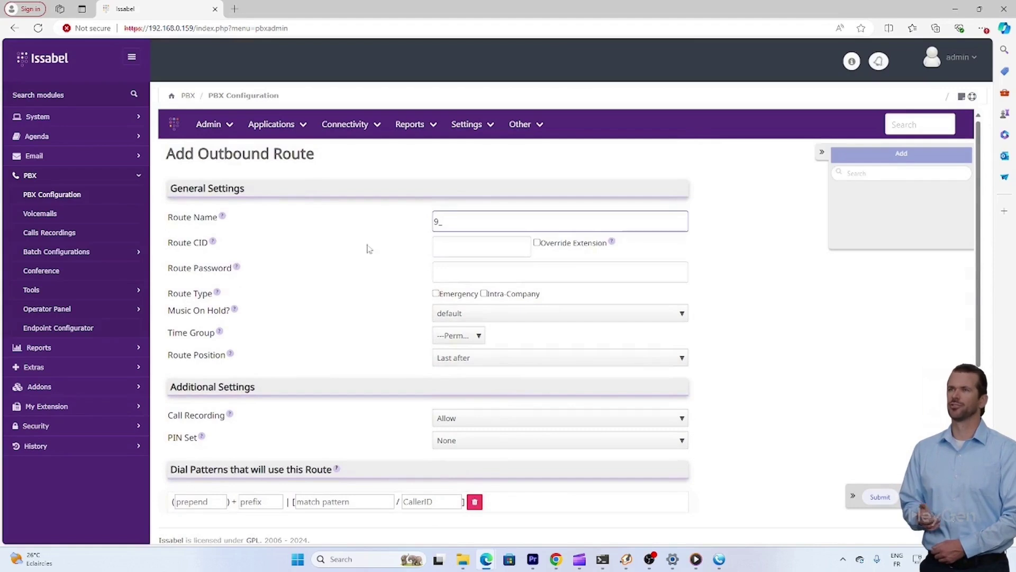
Leave Call Recording on Allow and PIN Set on None
click(438, 268)
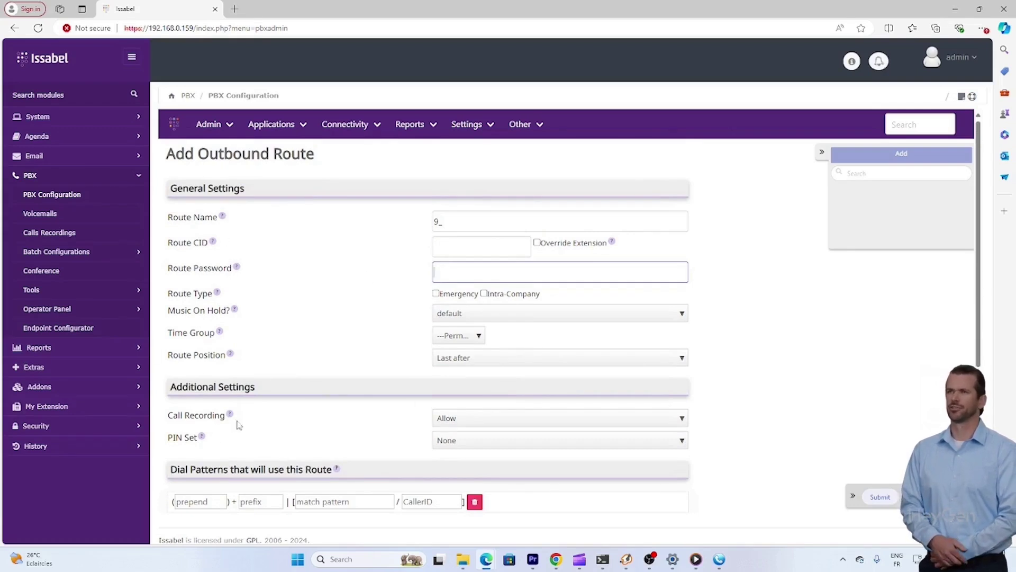
scroll(244, 439, down, 2)
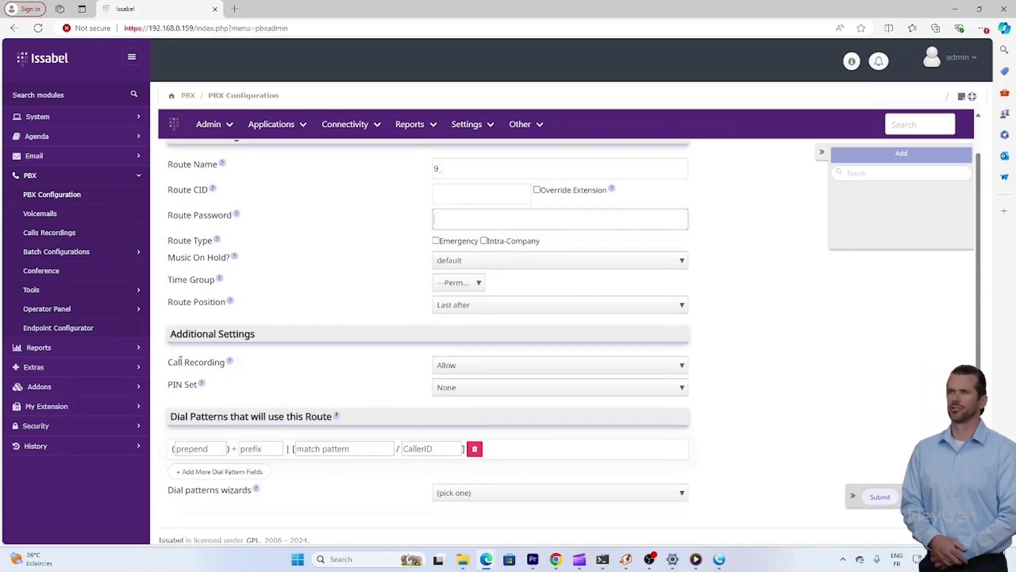
click(450, 364)
click(450, 365)
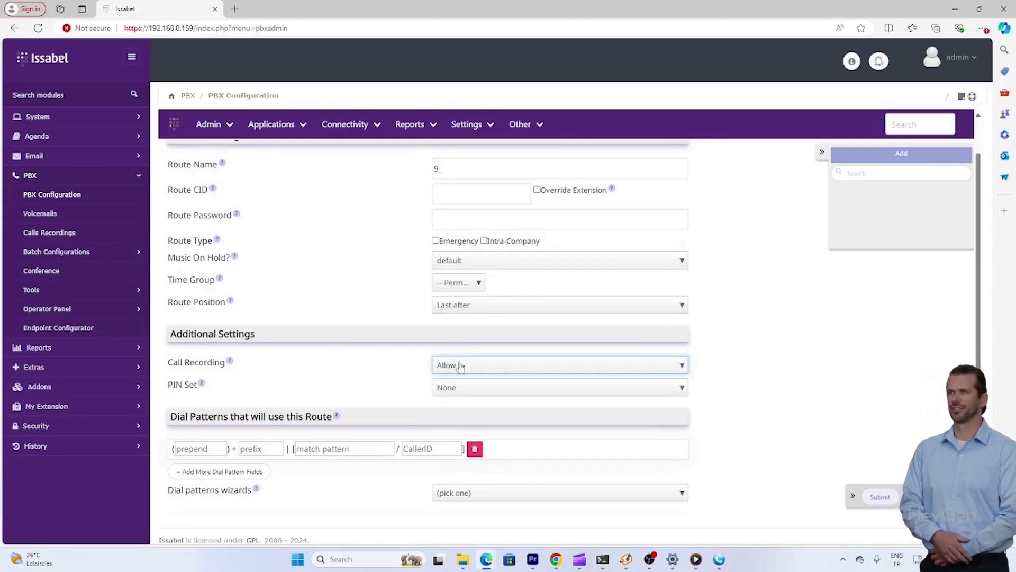
click(463, 389)
click(463, 404)
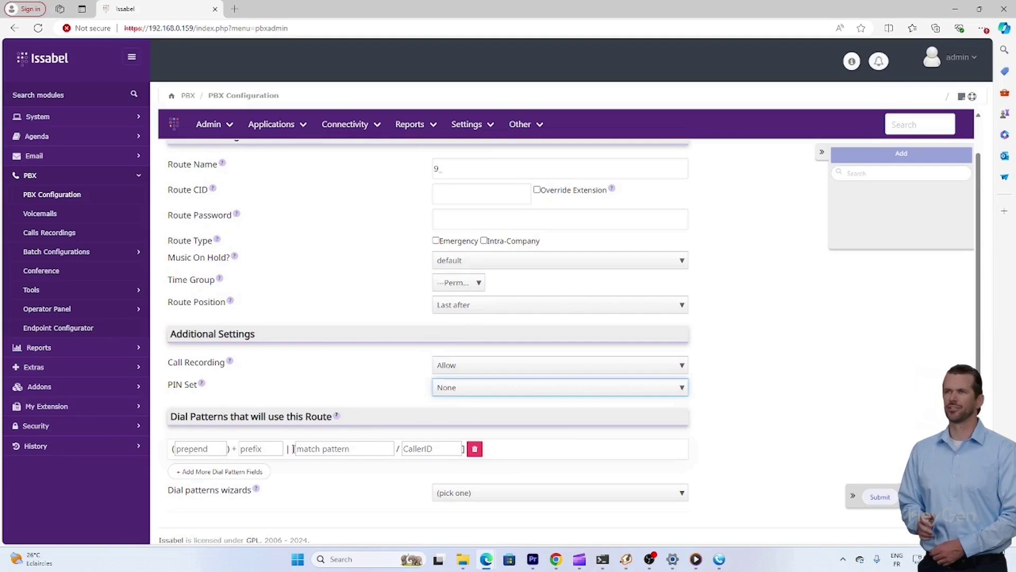
Enter 9 as the dial pattern prefix, leaving the match pattern empty
click(305, 478)
click(252, 447)
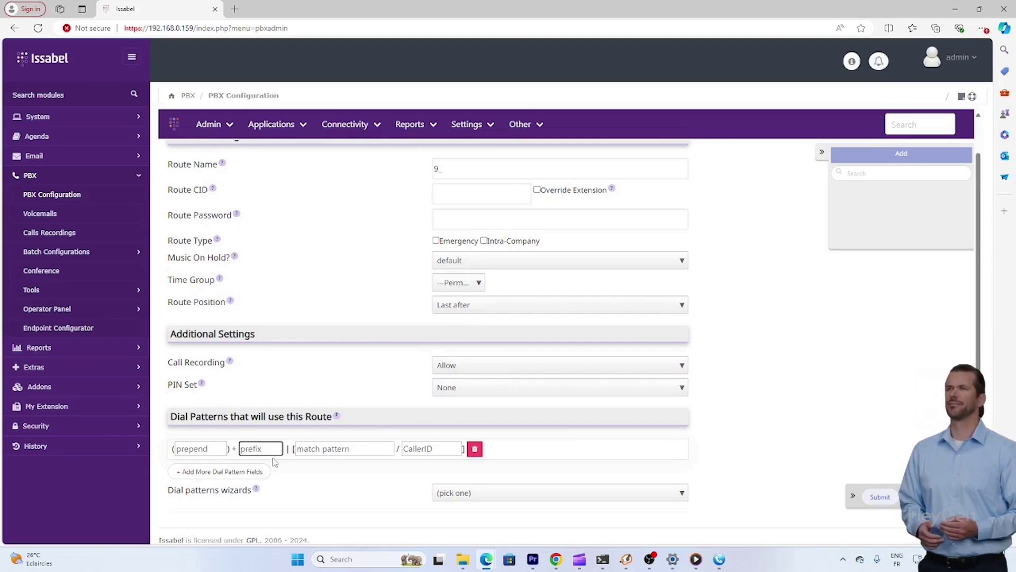
text(9)
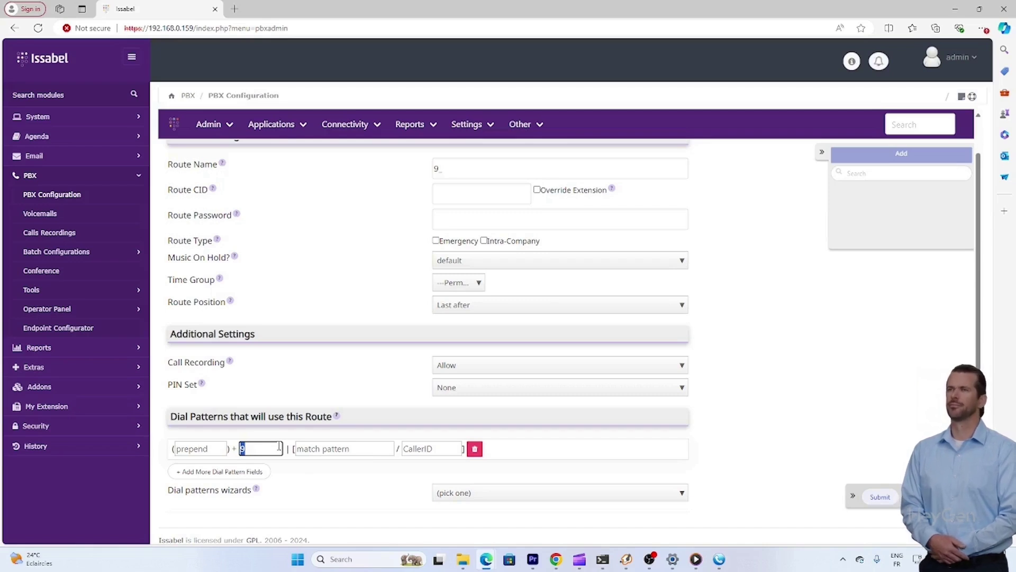
click(361, 454)
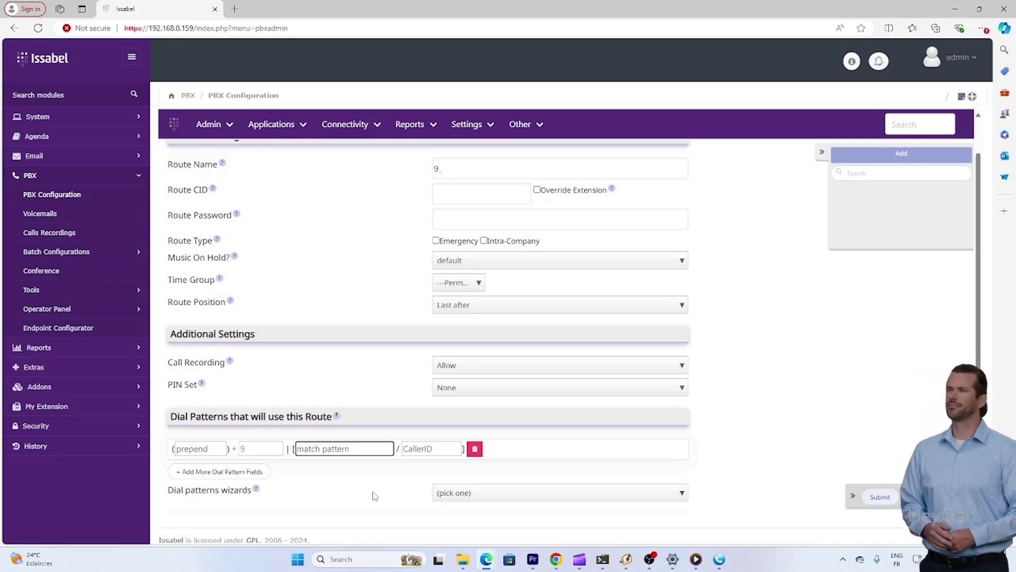
key(Tab)
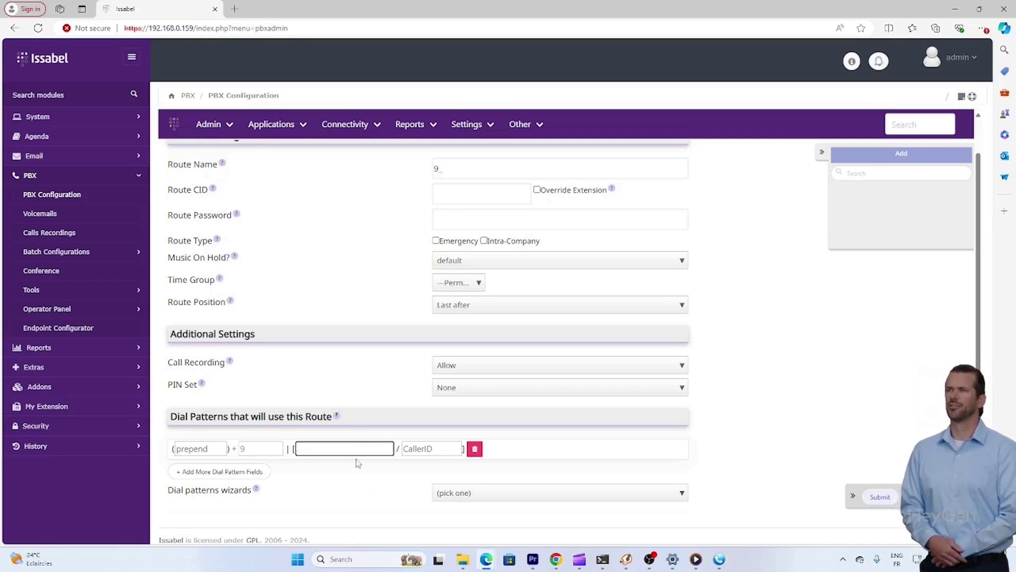
scroll(370, 468, down, 1)
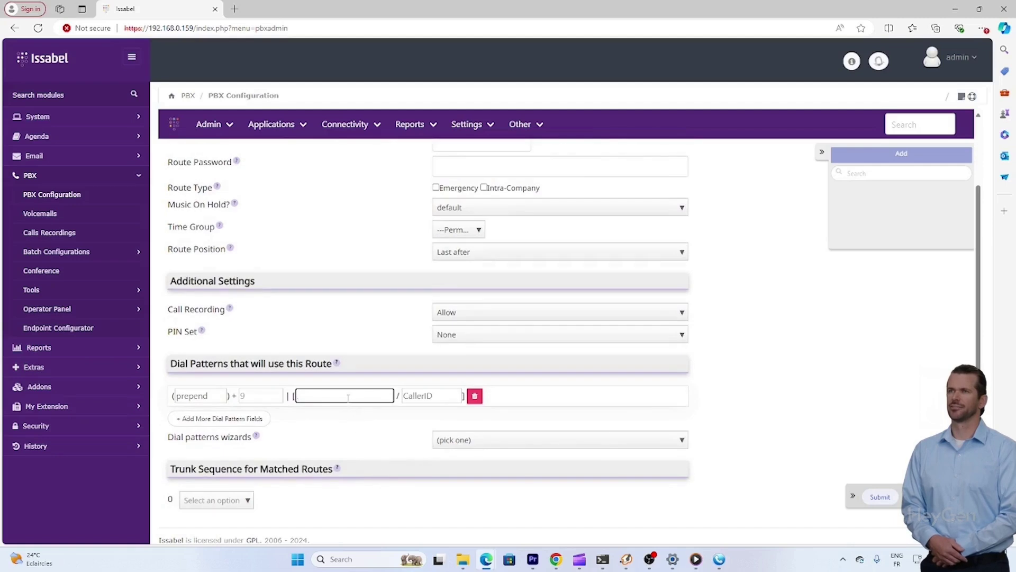
click(388, 446)
click(298, 394)
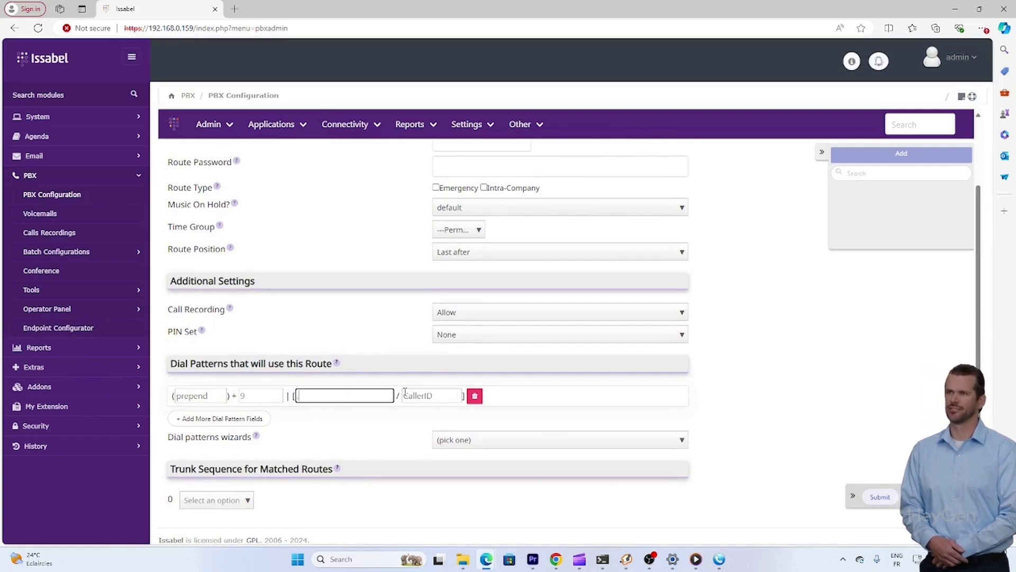
click(767, 423)
Choose testgsm in the trunk sequence and submit the route
scroll(767, 423, down, 2)
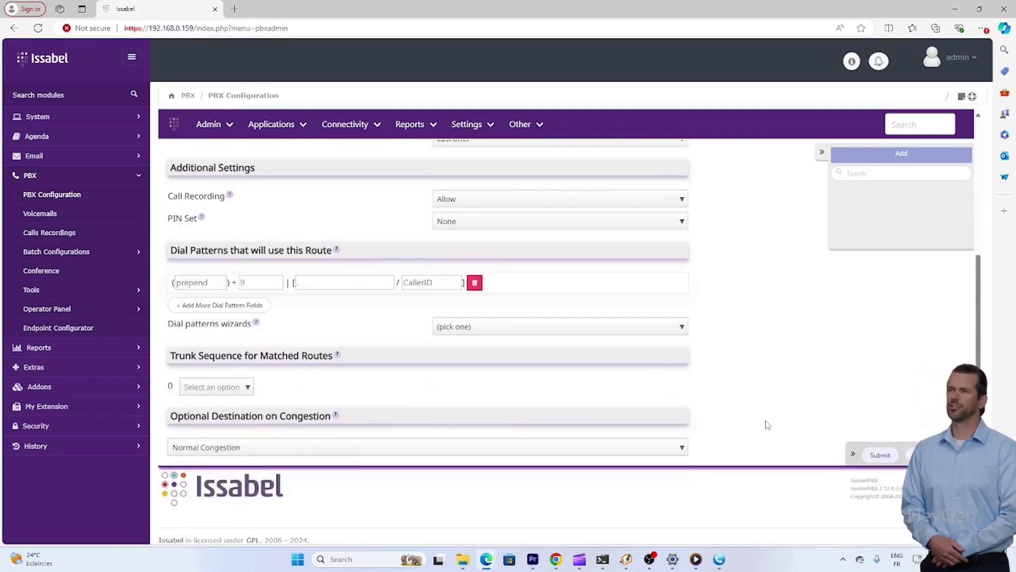
click(247, 387)
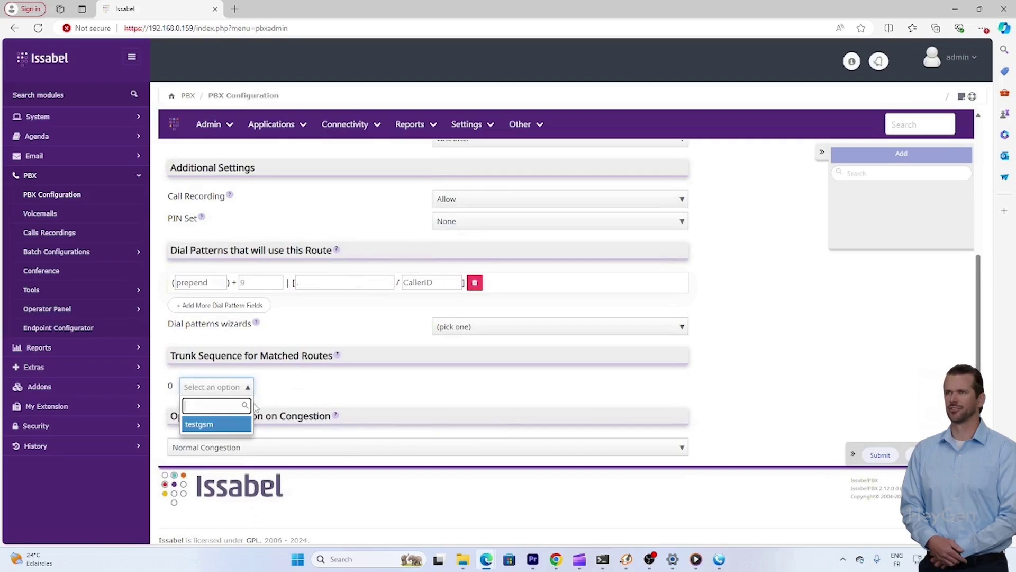
click(225, 426)
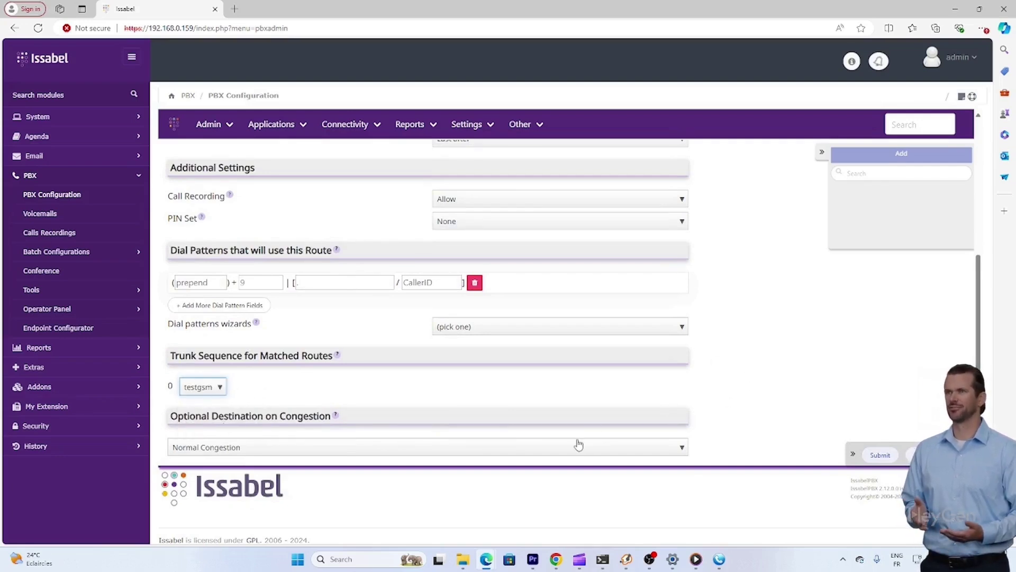
click(743, 369)
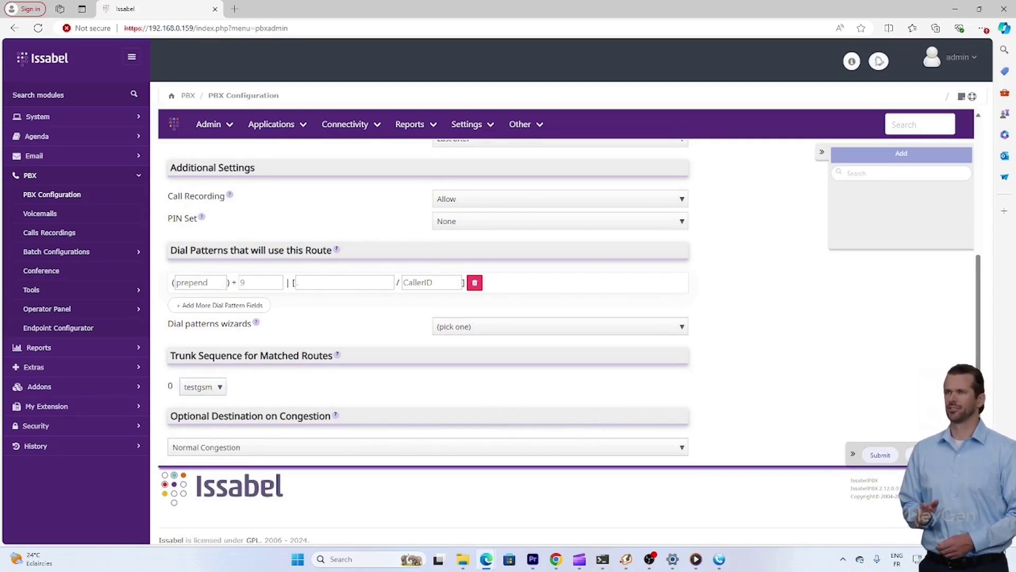
click(879, 457)
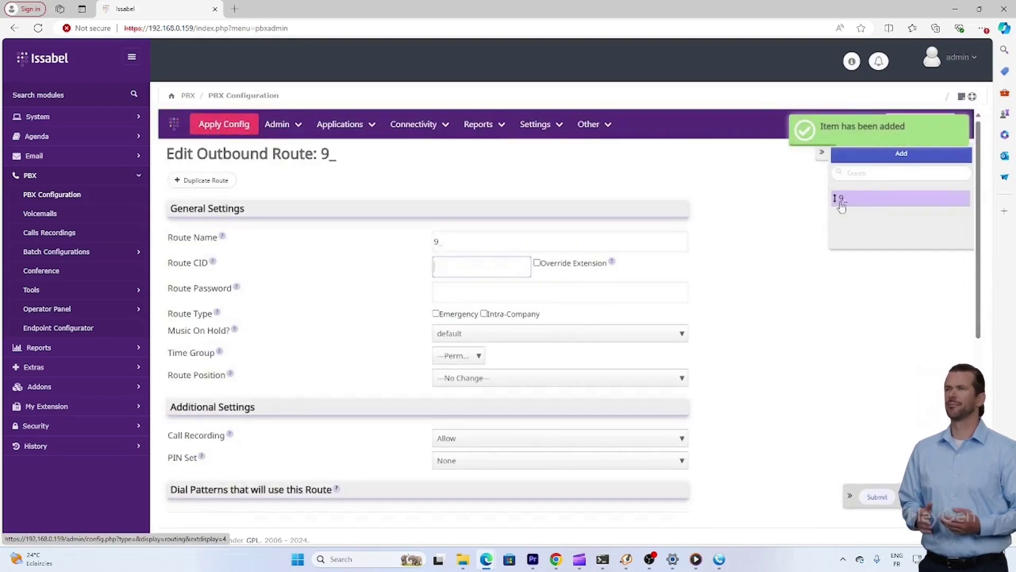
Apply the config, then begin an inbound route with description IN and DID 1000
click(225, 124)
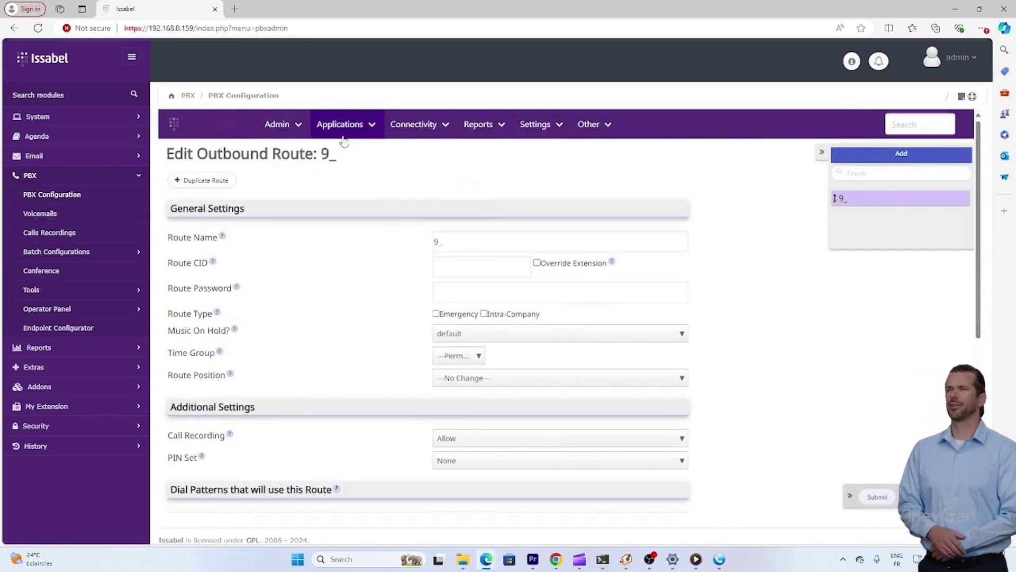
click(413, 123)
click(356, 182)
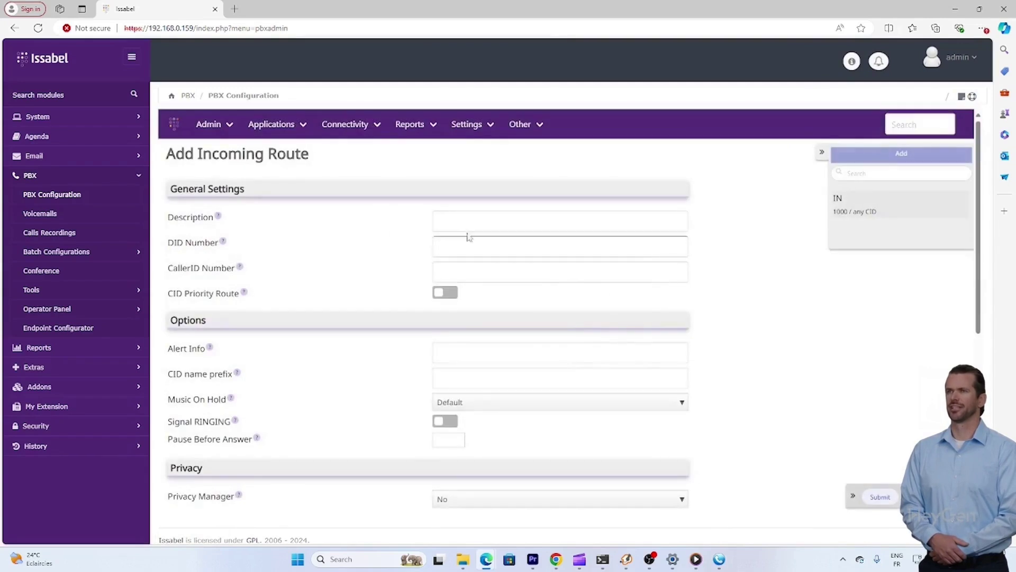
click(470, 229)
click(479, 259)
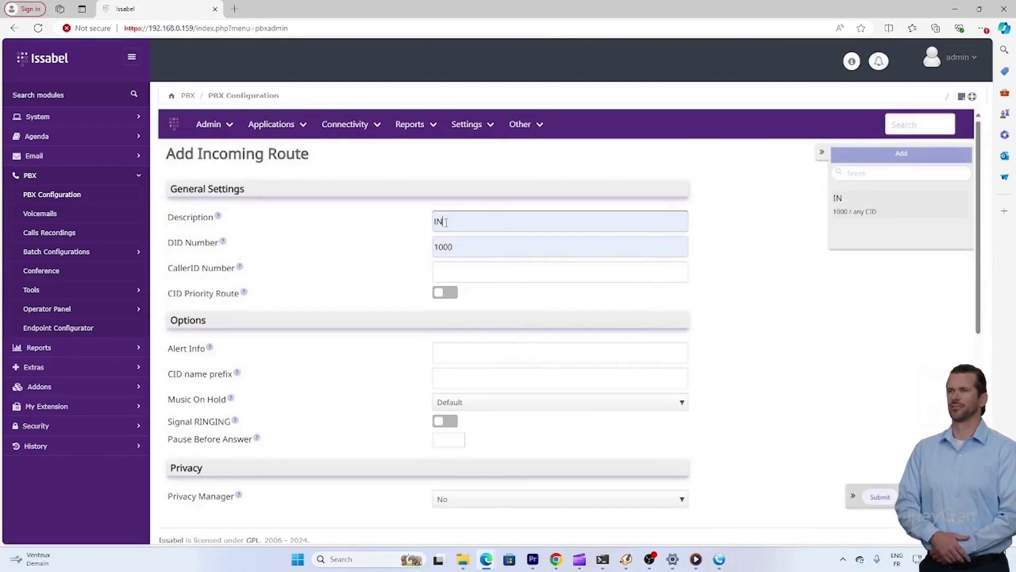
key(Tab)
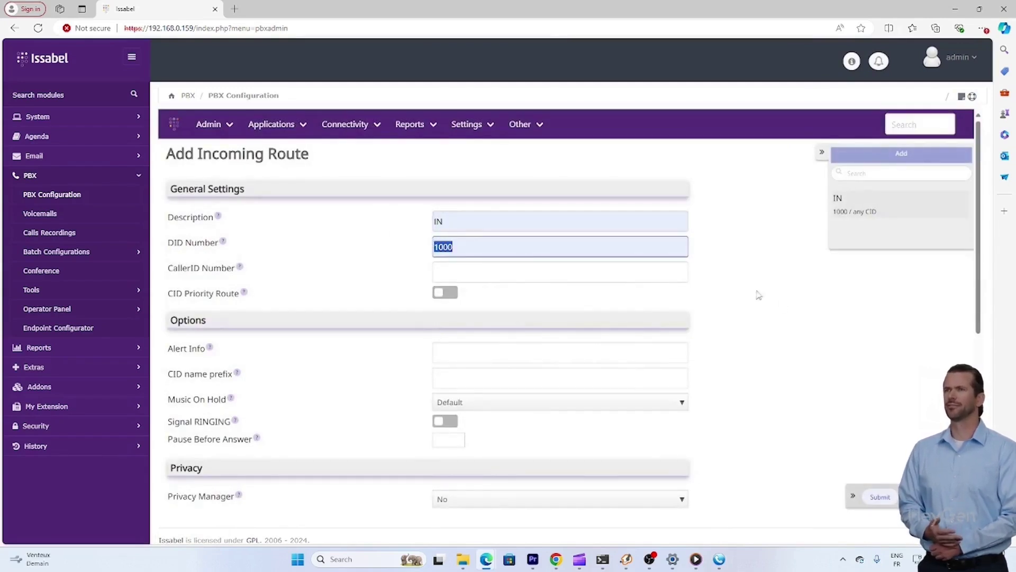
click(782, 303)
scroll(782, 304, down, 6)
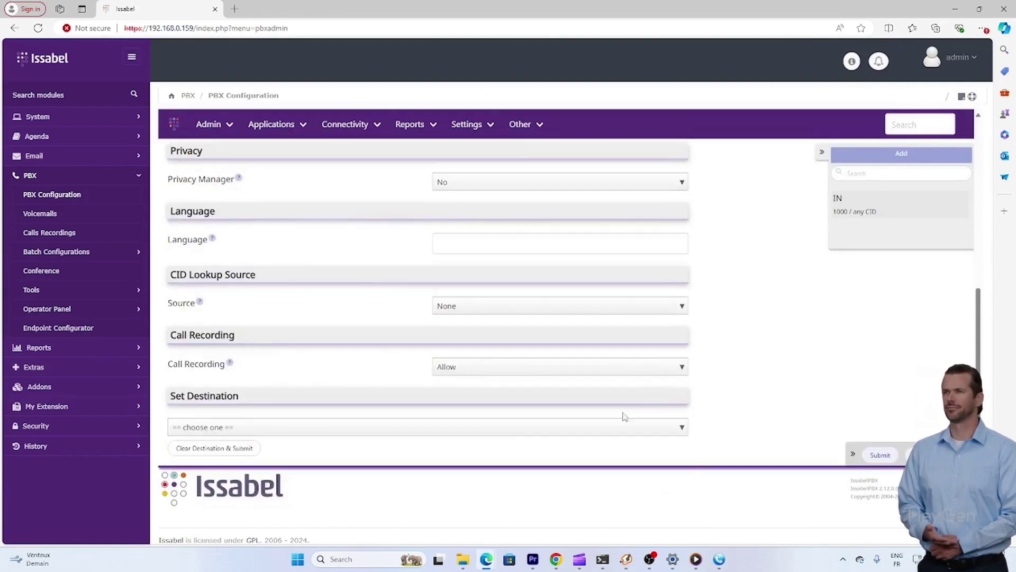
Set the inbound destination to Extensions <1600> and submit
click(620, 426)
scroll(582, 434, down, 4)
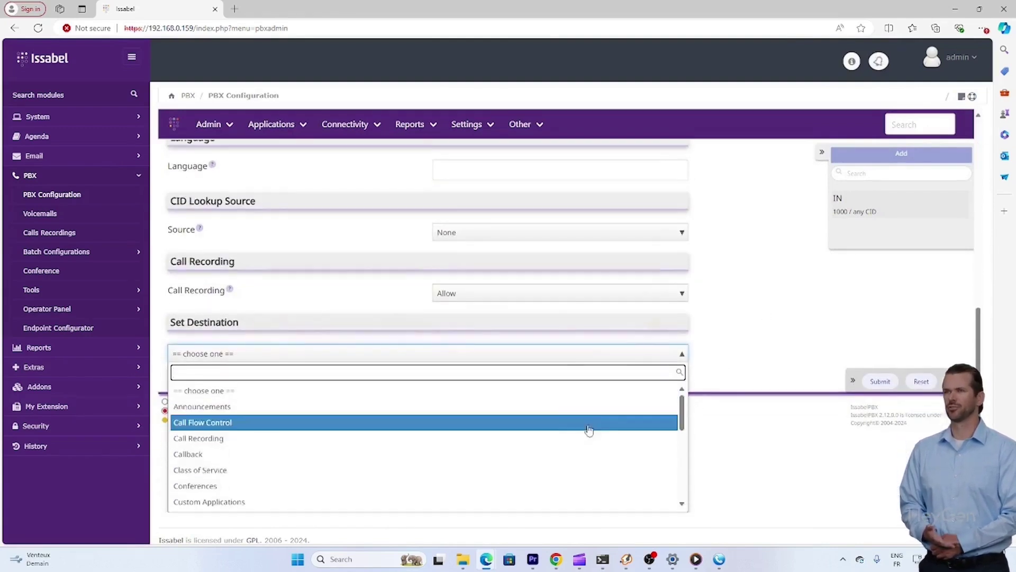
click(552, 449)
click(348, 373)
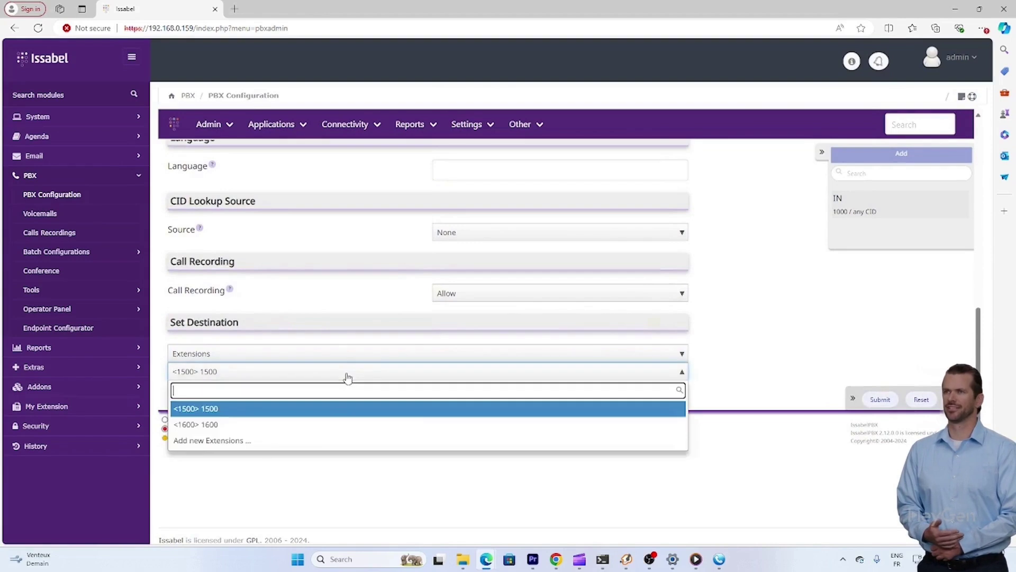
click(334, 426)
click(749, 336)
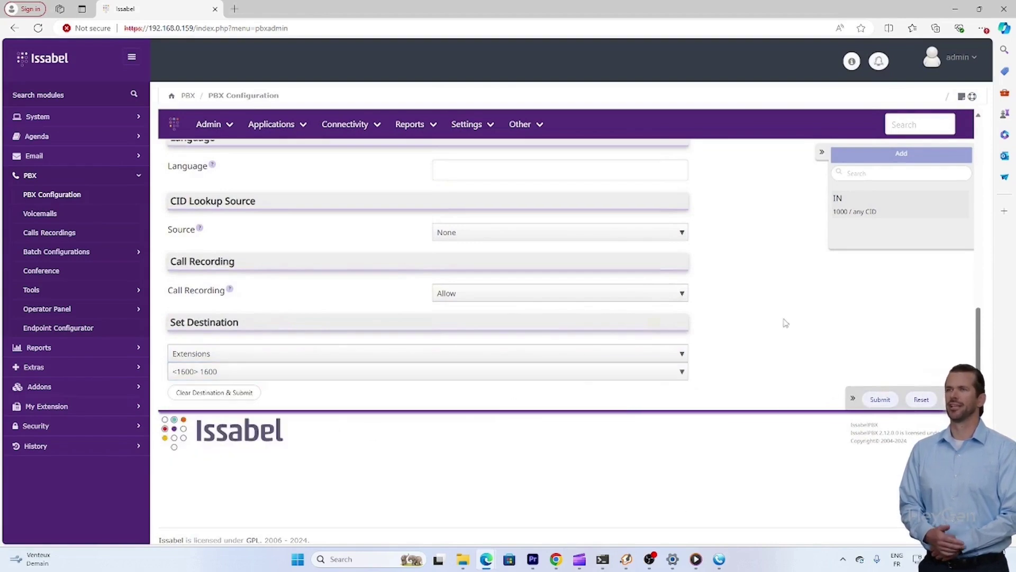
click(896, 401)
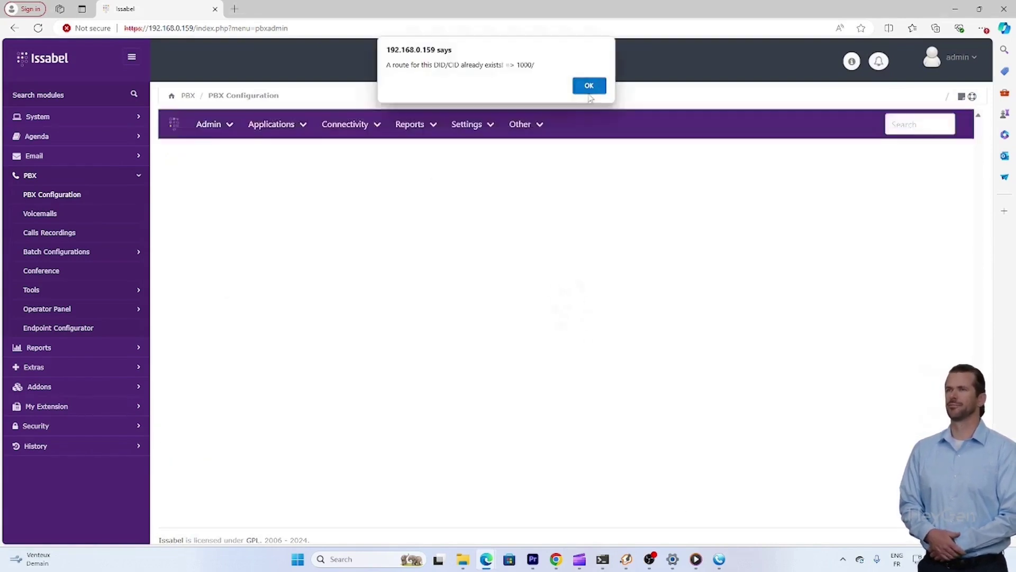
After the duplicate warning, save the existing route IN with destination 1600 and apply the config
click(583, 87)
scroll(828, 204, down, 6)
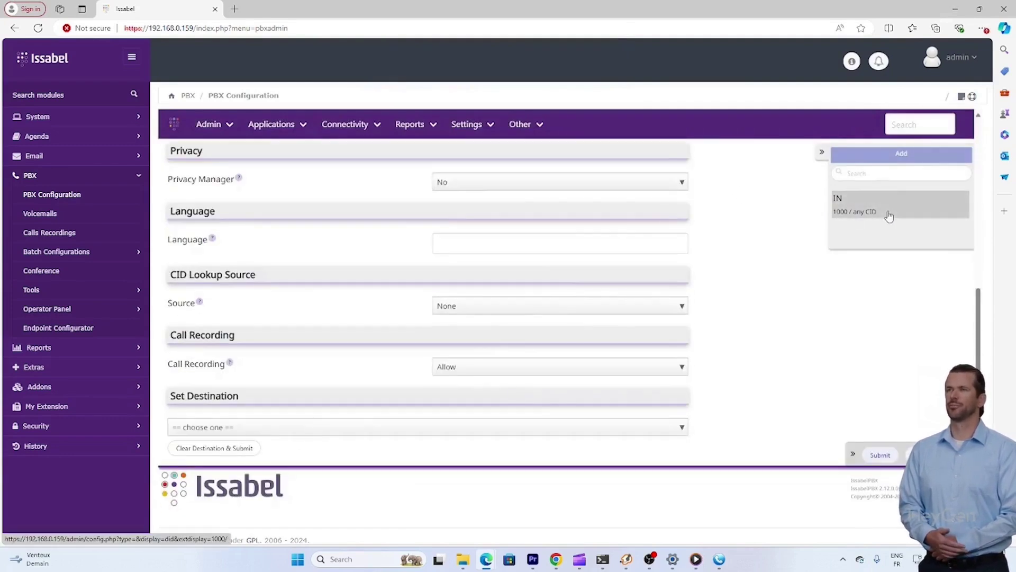
click(867, 197)
scroll(503, 288, down, 6)
scroll(287, 423, up, 6)
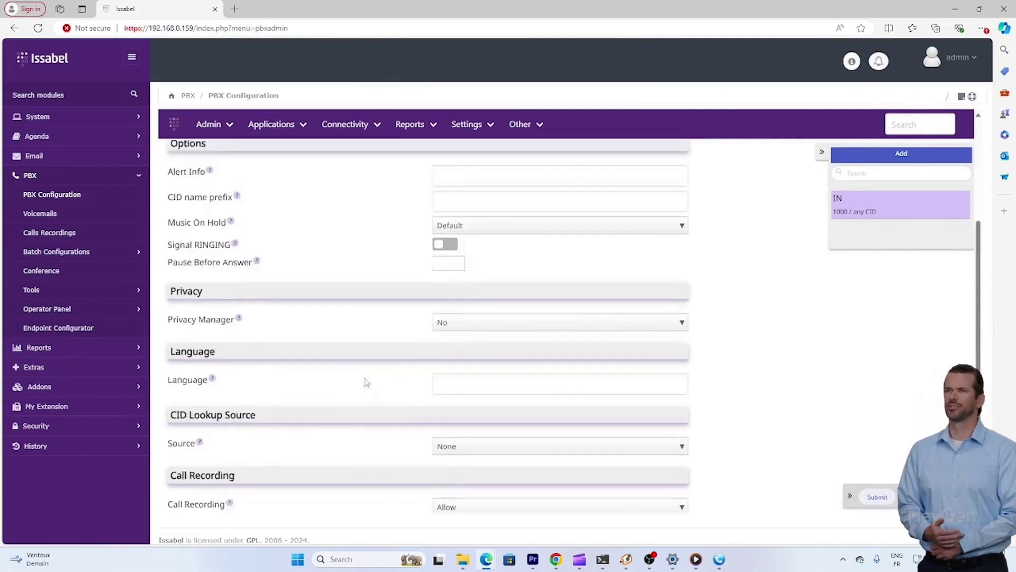
scroll(607, 414, down, 3)
scroll(607, 414, down, 3)
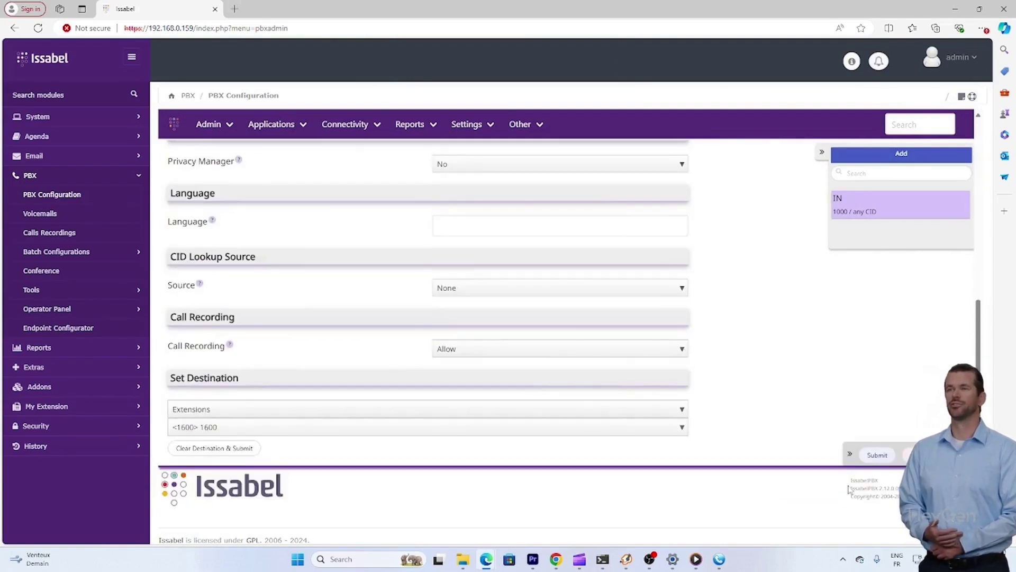
click(878, 455)
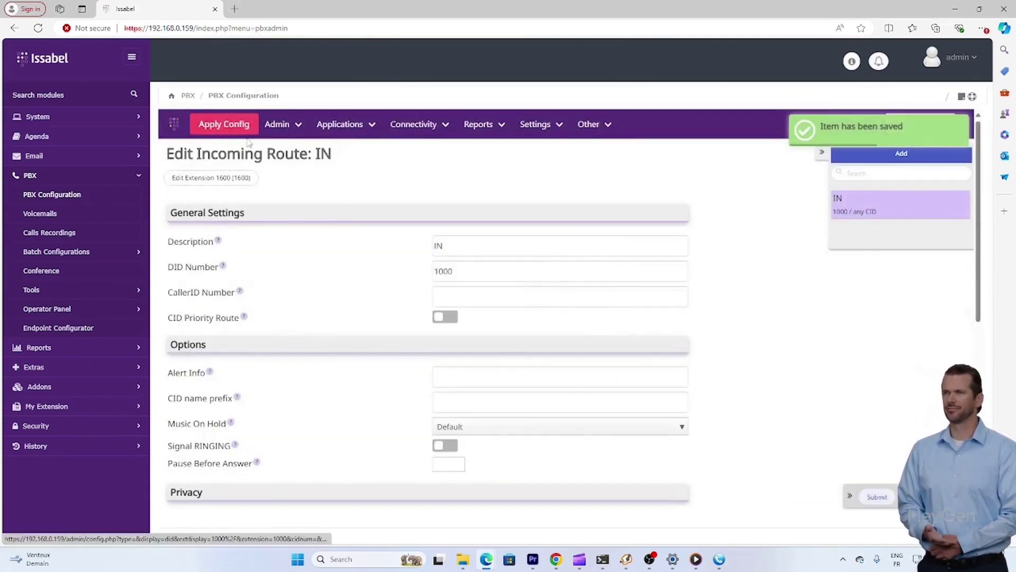
click(214, 127)
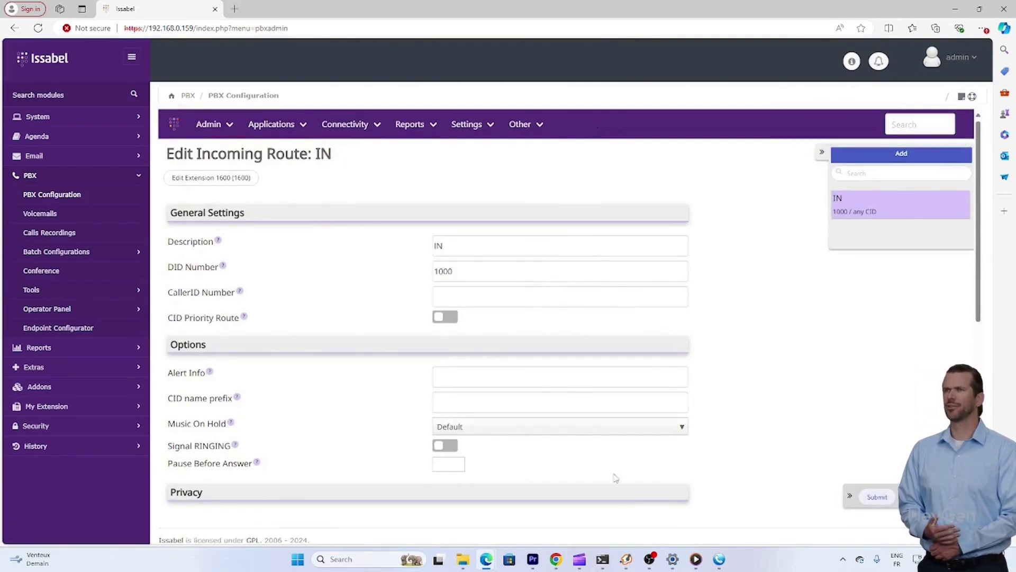
Run a test call on the MicroSIP softphone for extension 1600, then review its call log
click(720, 559)
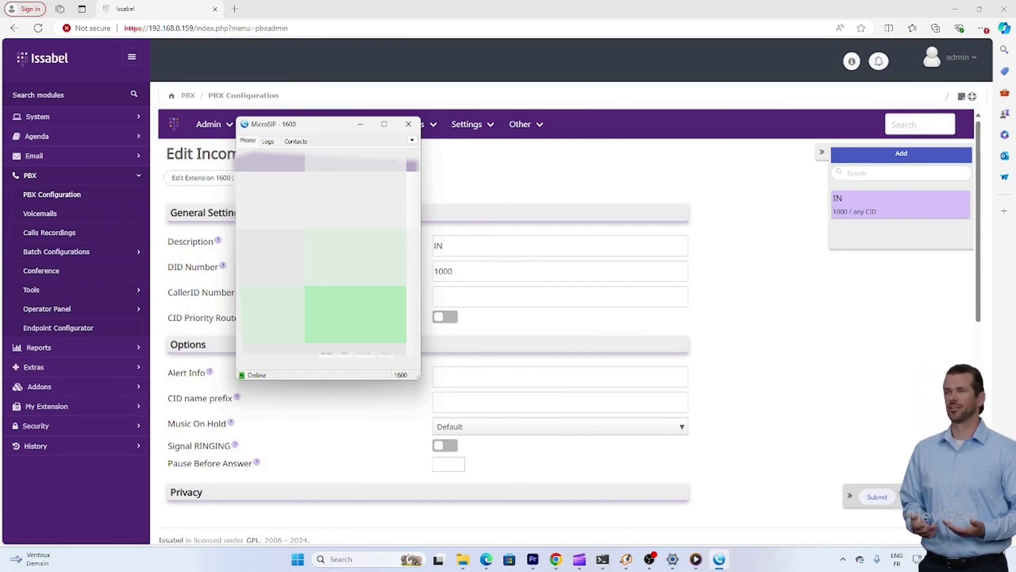
click(323, 333)
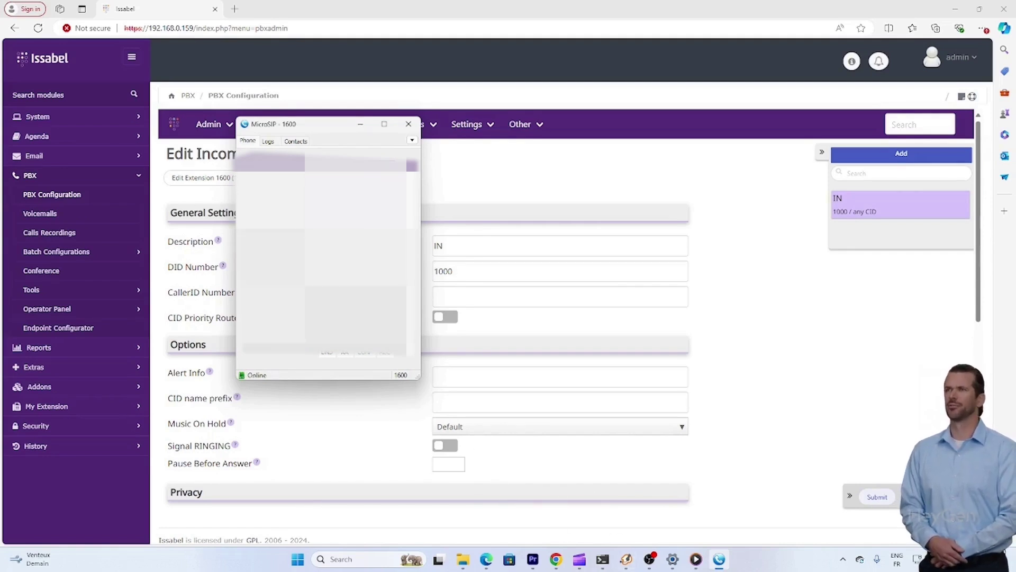
click(269, 142)
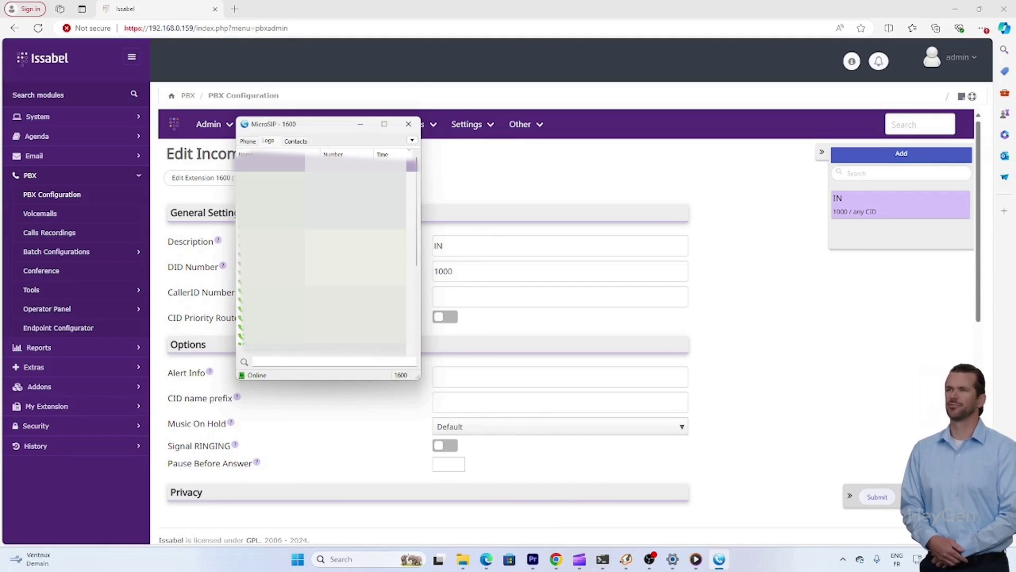